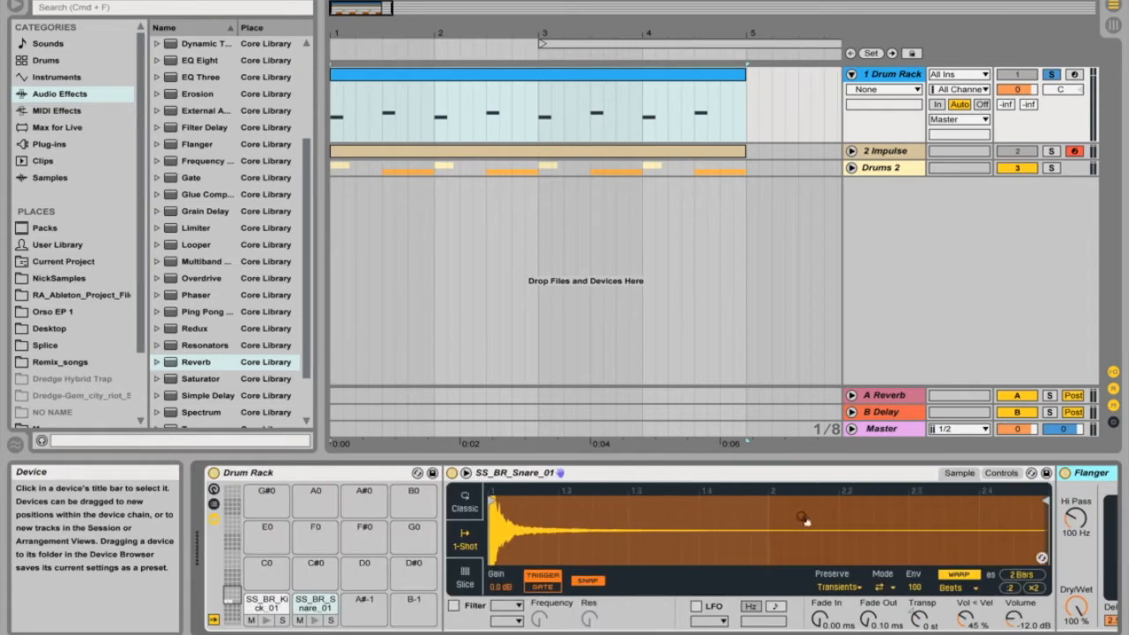
Add a Reverb to the snare chain of the Drum Rack, directly before the Flanger.
left_click(194, 364)
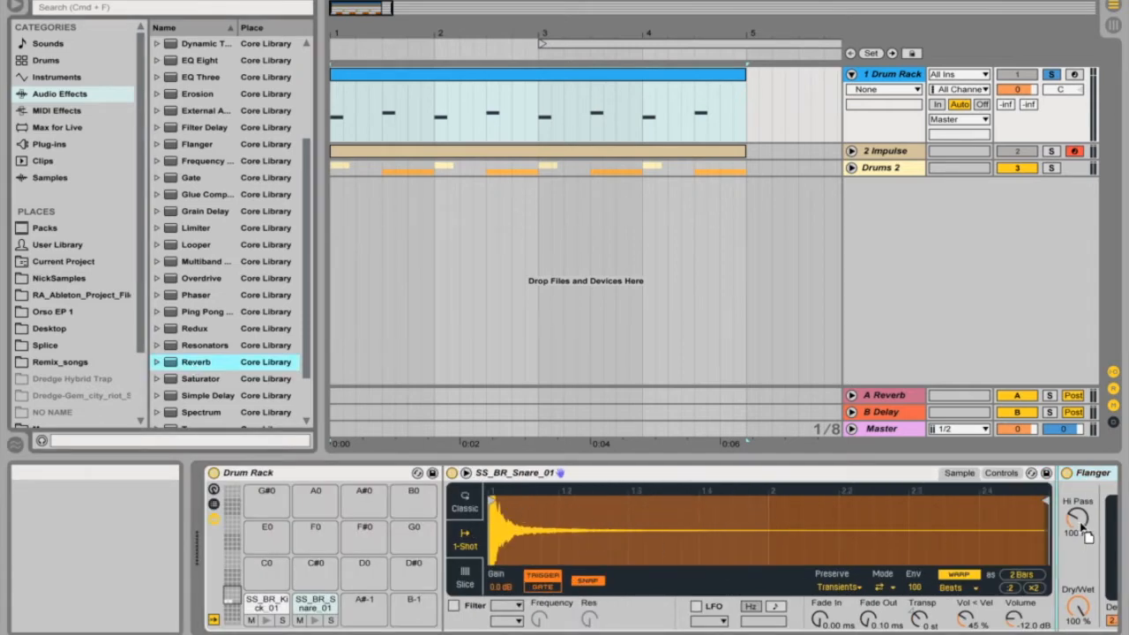
mouse_move(401, 470)
left_mouse_down()
mouse_move(789, 543)
mouse_move(1056, 525)
left_mouse_up()
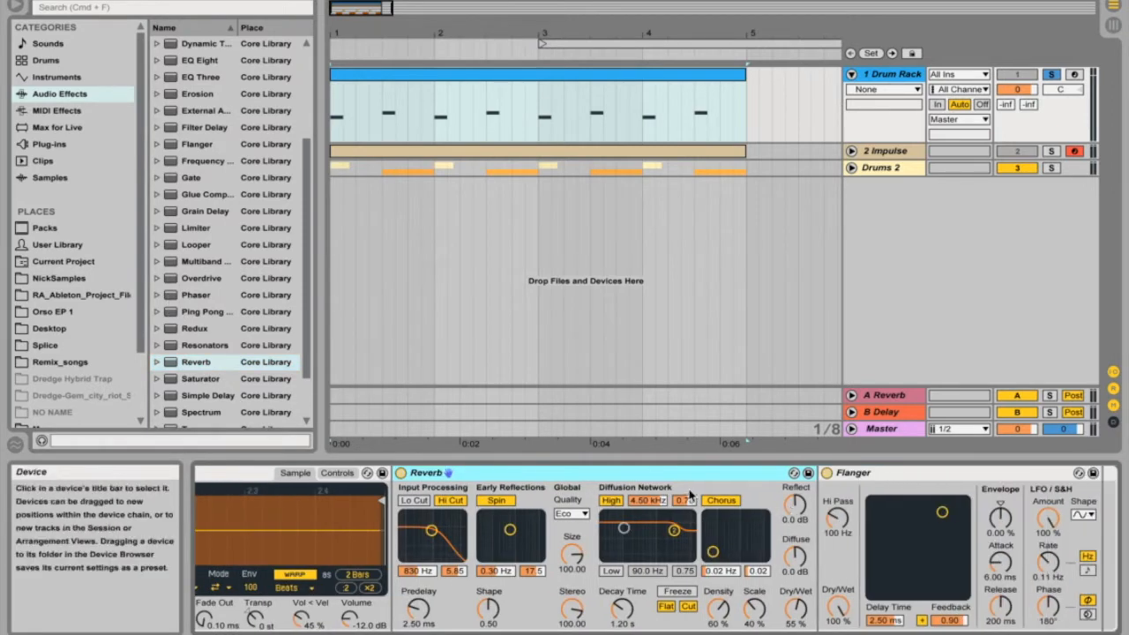
scroll(691, 497, "left", 7)
scroll(691, 496, "right", 4)
scroll(697, 489, "right", 4)
scroll(695, 489, "left", 8)
Play back the drum pattern, audition the kick pad, and inspect the kick's own device chain.
key("space")
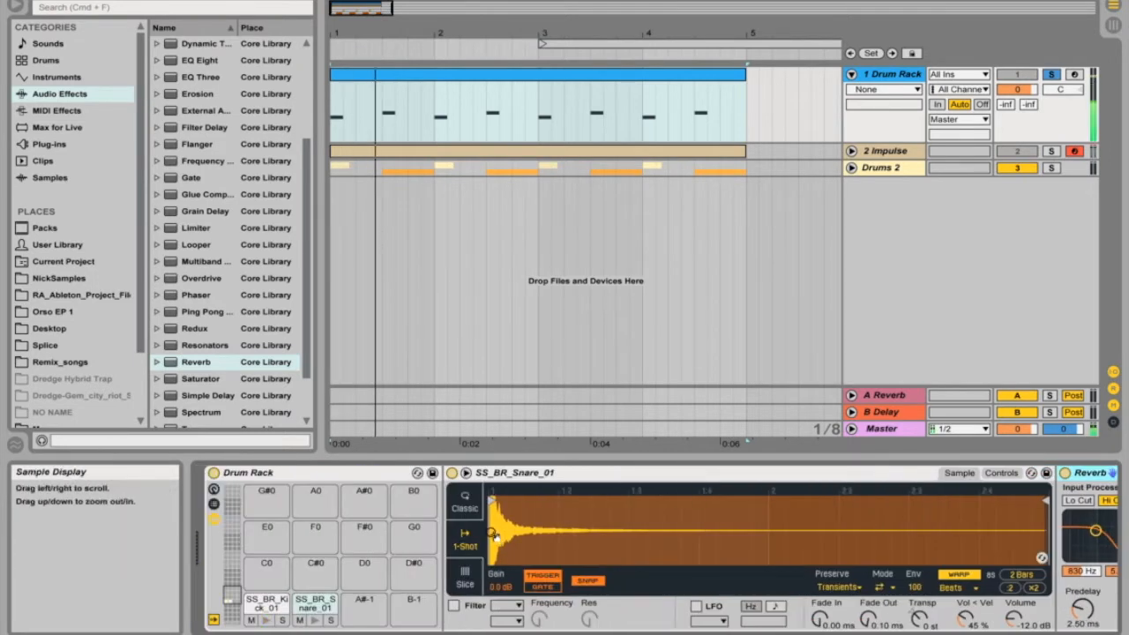
left_click(270, 621)
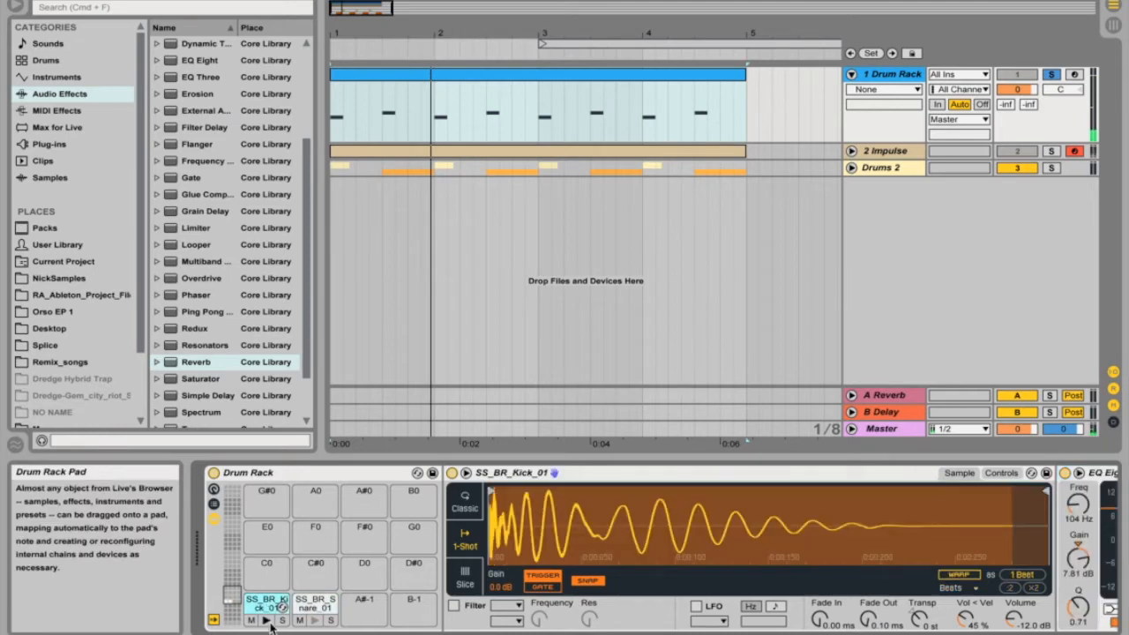
scroll(617, 520, "right", 6)
scroll(605, 536, "left", 7)
Open the Drum Rack clip's notes, check the first kick and snare notes, and delete the clip.
double_click(454, 75)
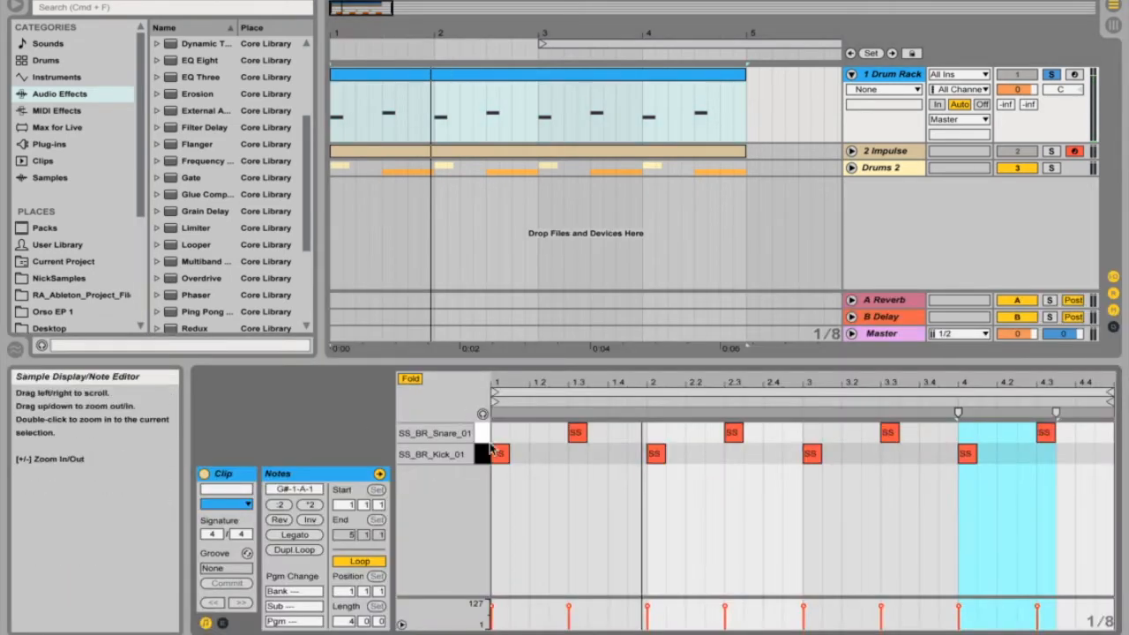
left_click(498, 453)
left_click(576, 432)
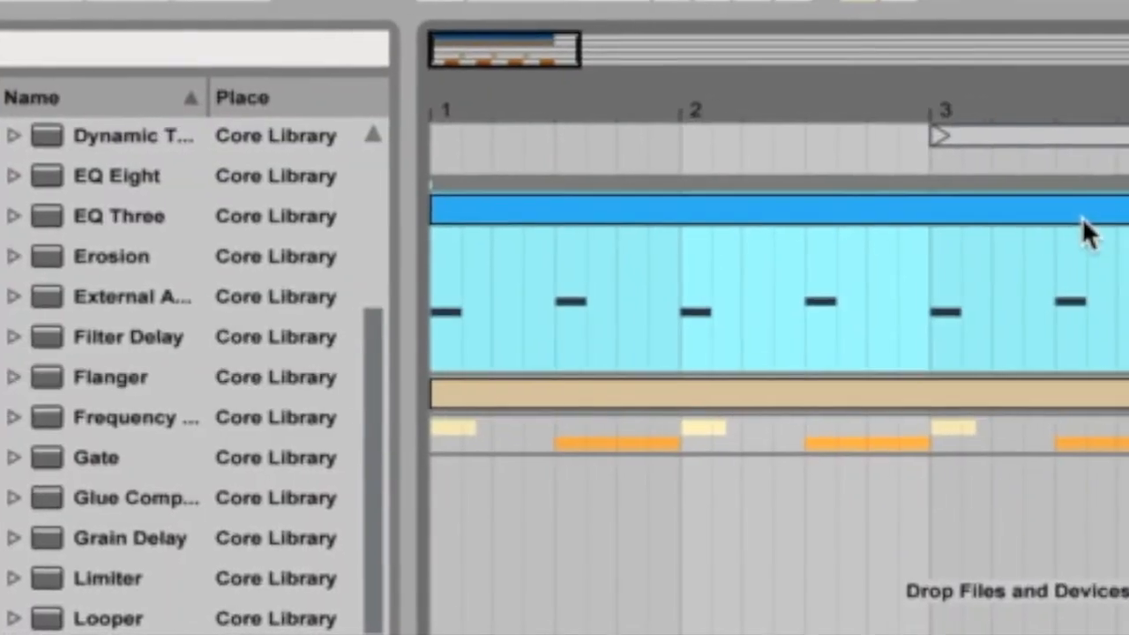
key("Delete")
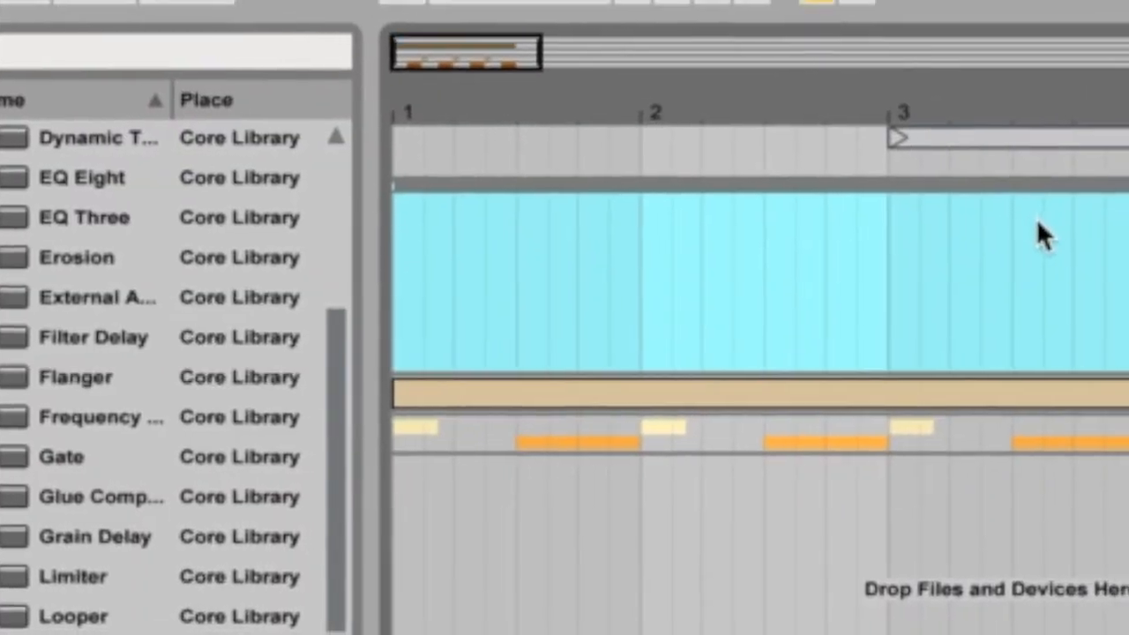
Insert a MIDI clip spanning bars 1 to 5 on the Drum Rack track, with kicks at 1 and 2 and snares at 1.3 and 2.3.
left_click_drag(395, 270, 1127, 289)
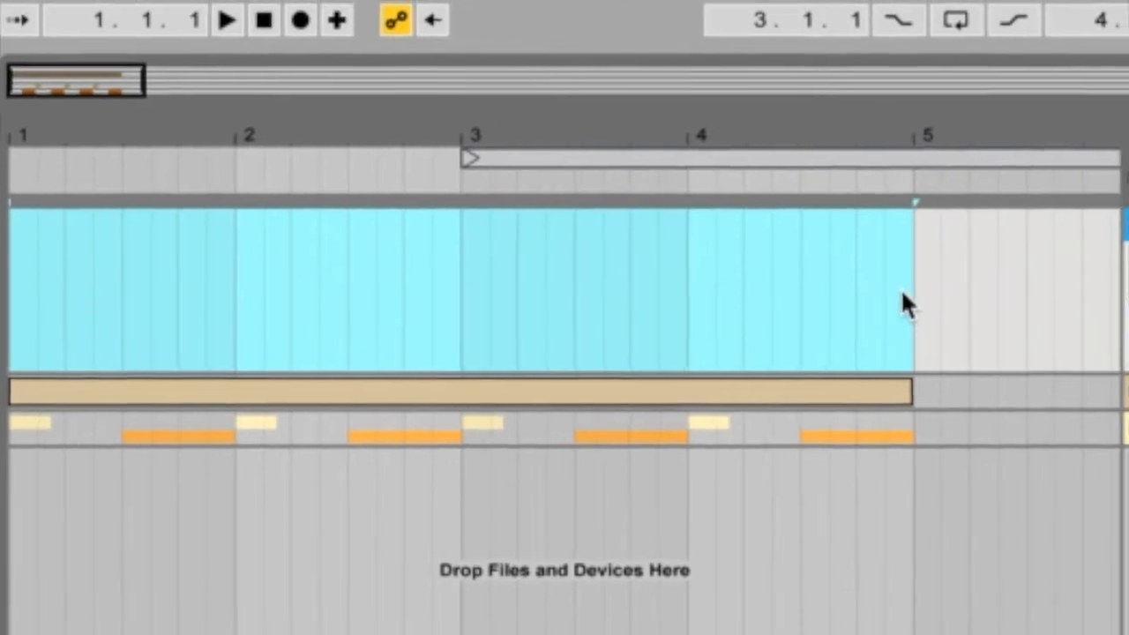
key("super+shift+m")
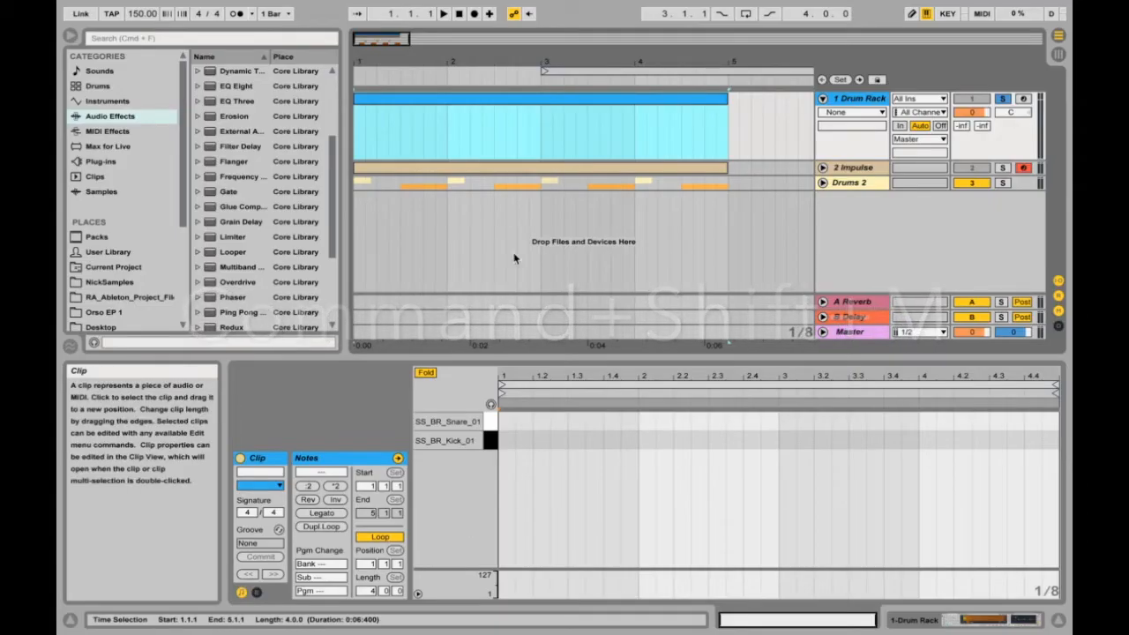
left_click(509, 438)
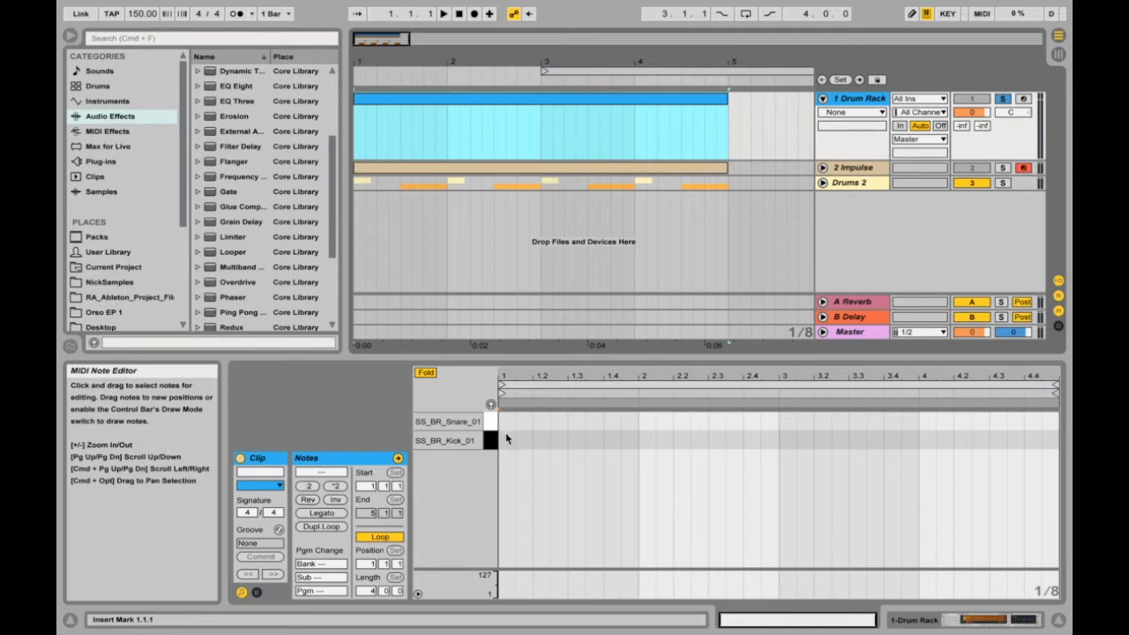
double_click(509, 438)
double_click(575, 420)
double_click(646, 440)
double_click(716, 420)
key("space")
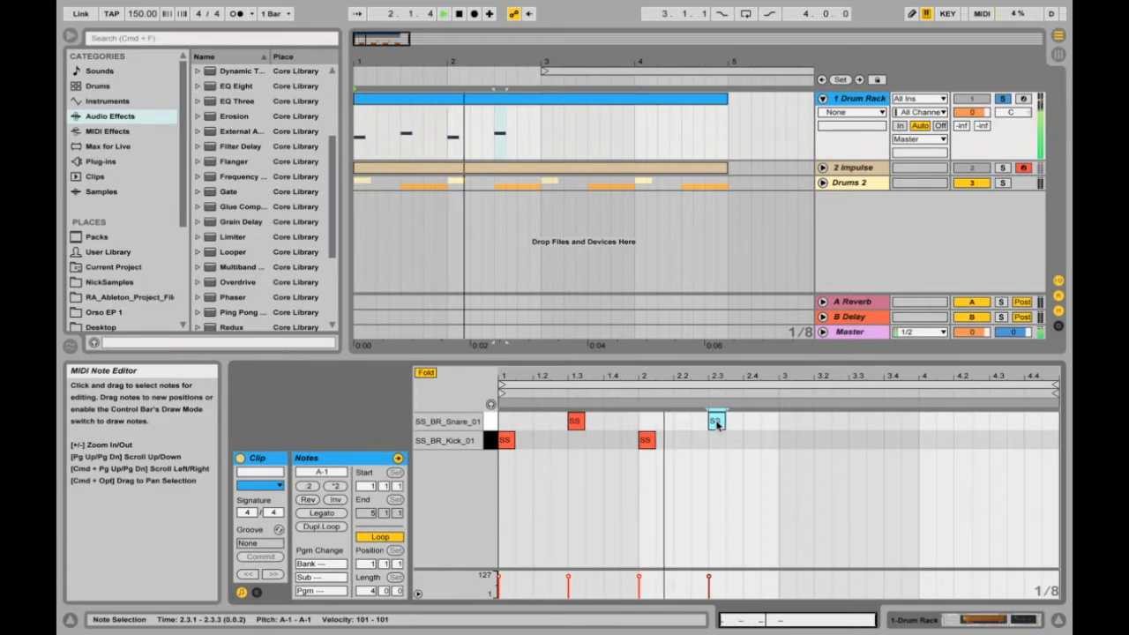
Fold the Drum Rack track, unfold and solo the Impulse track, and audition the first slot in its device chain.
left_click(822, 99)
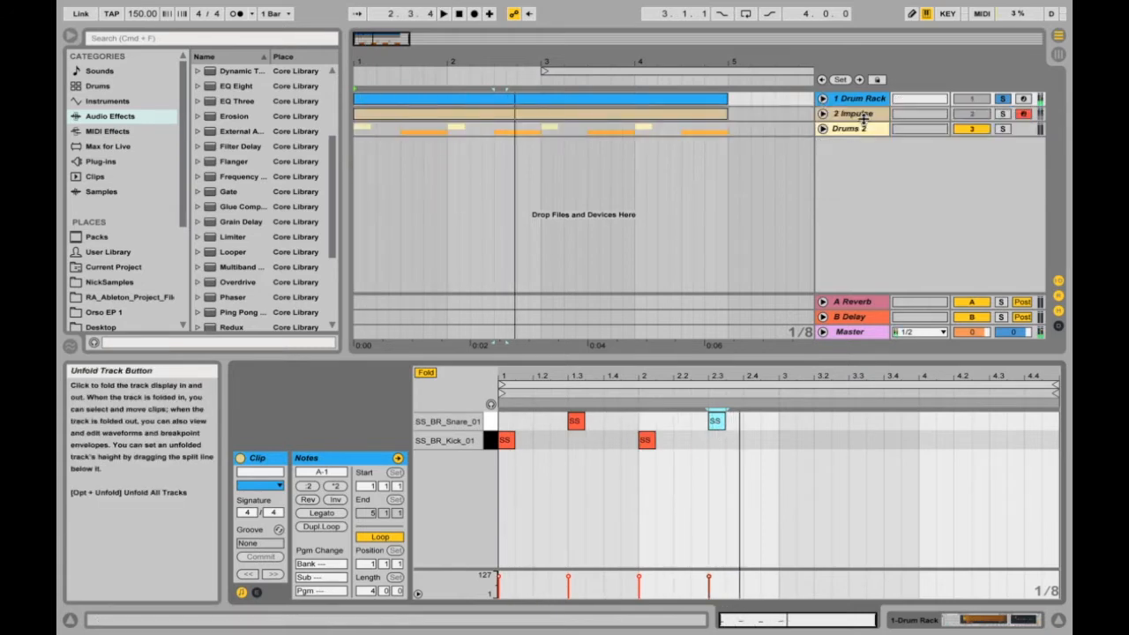
left_click(852, 114)
left_click(822, 114)
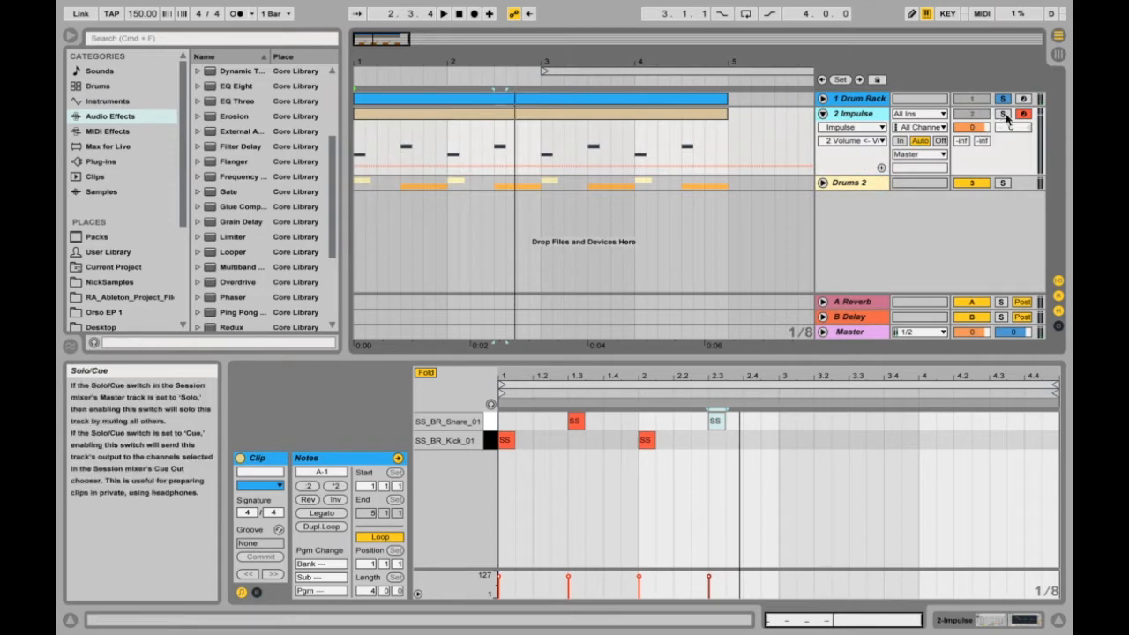
double_click(878, 118)
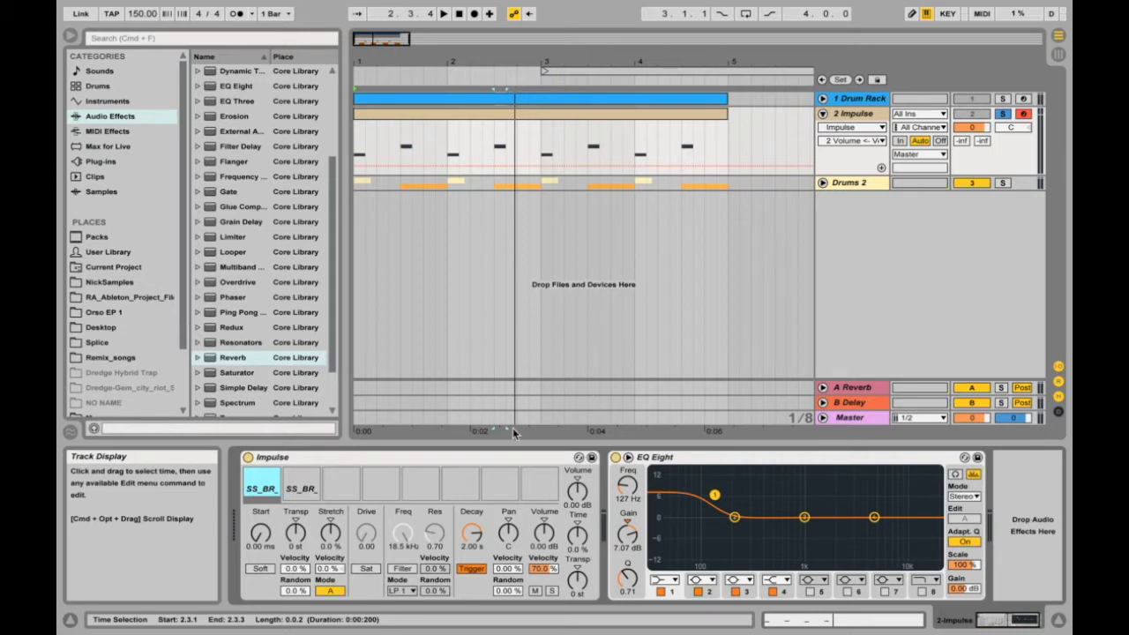
left_click(261, 474)
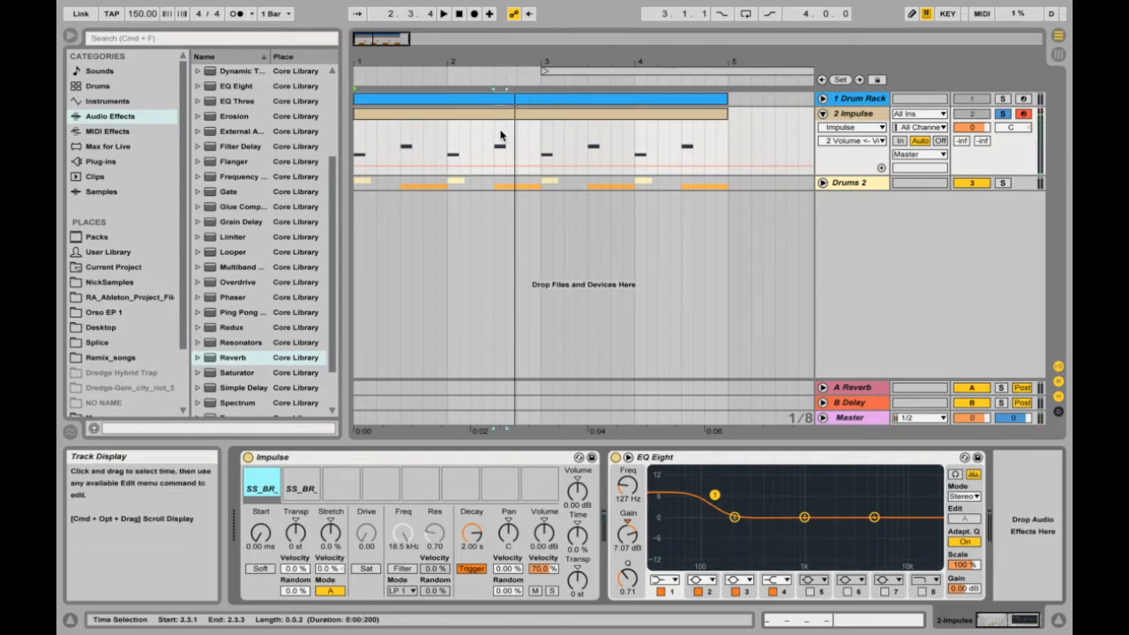
Browse the Instruments and Drums categories for Impulse and Drum Rack.
left_click(108, 102)
left_click(232, 146)
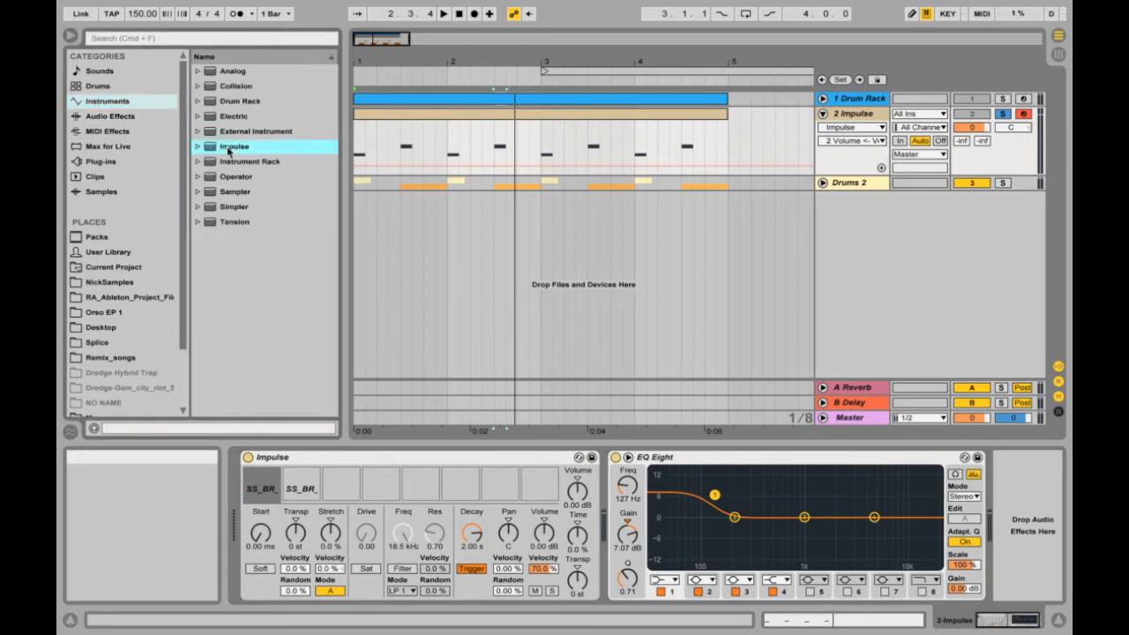
left_click(98, 86)
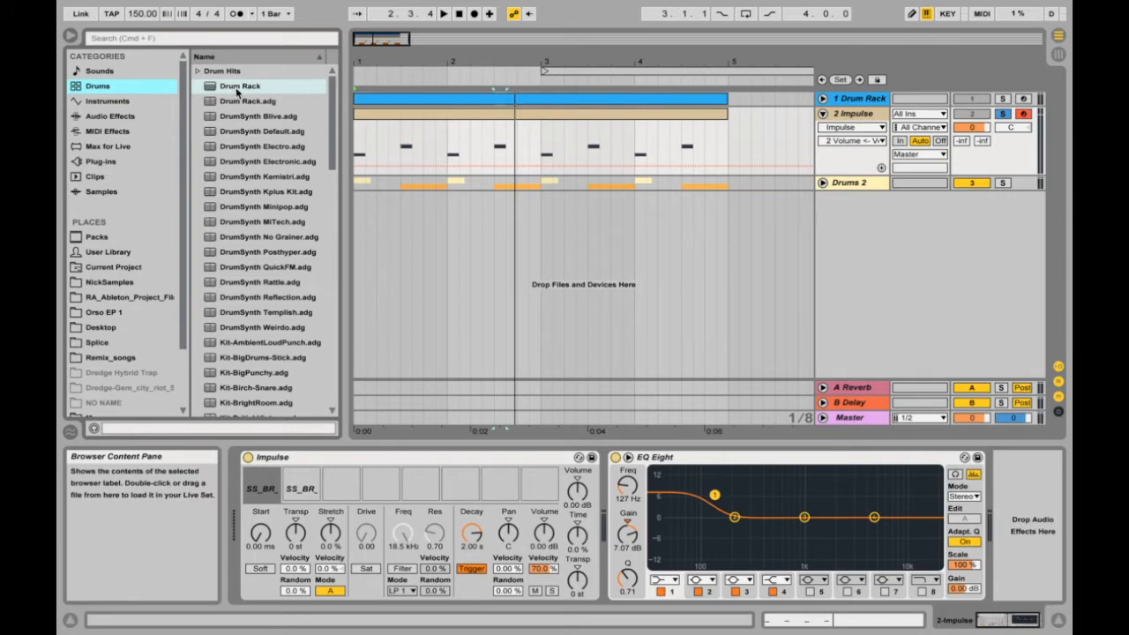
left_click(111, 102)
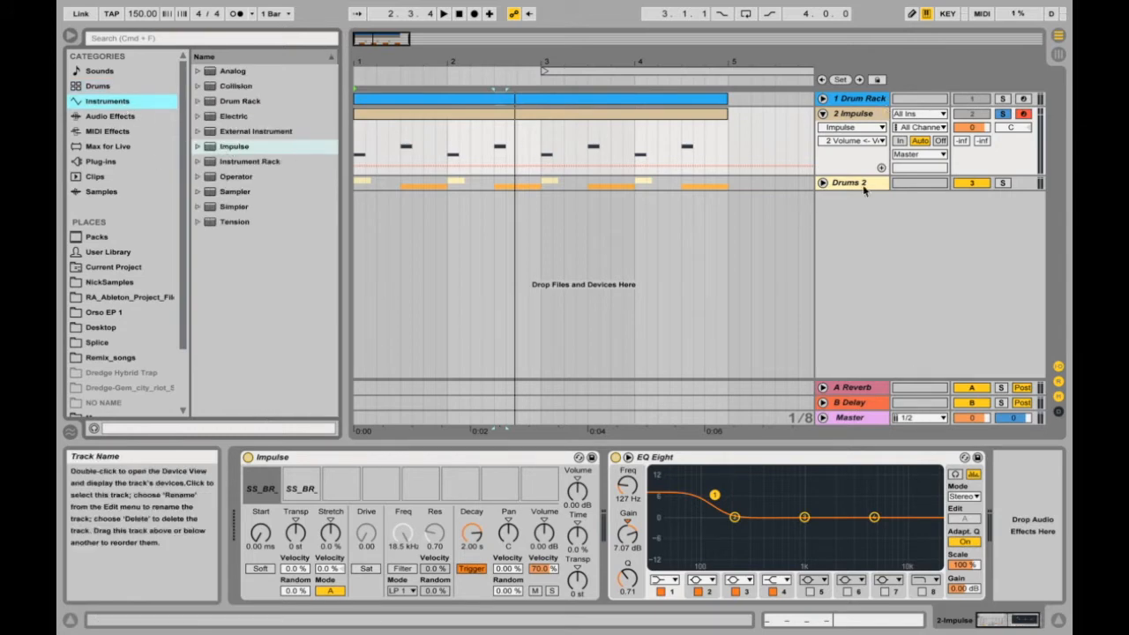
Insert a MIDI track below the Drums 2 group, load Impulse onto it, and delete that track.
right_click(874, 231)
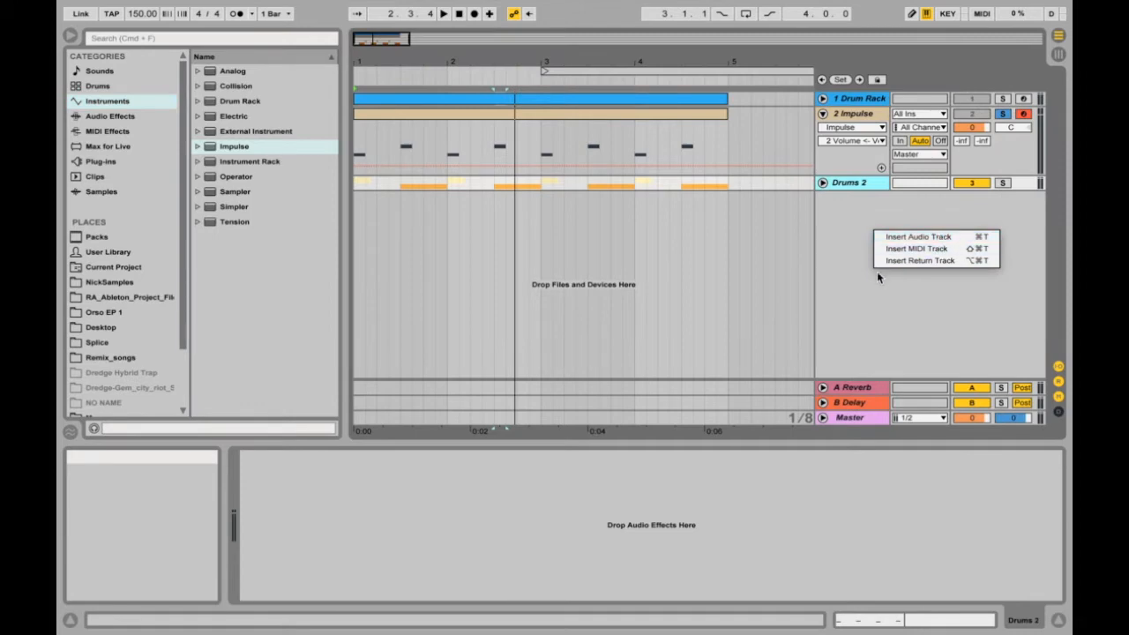
left_click(904, 250)
left_click(874, 202)
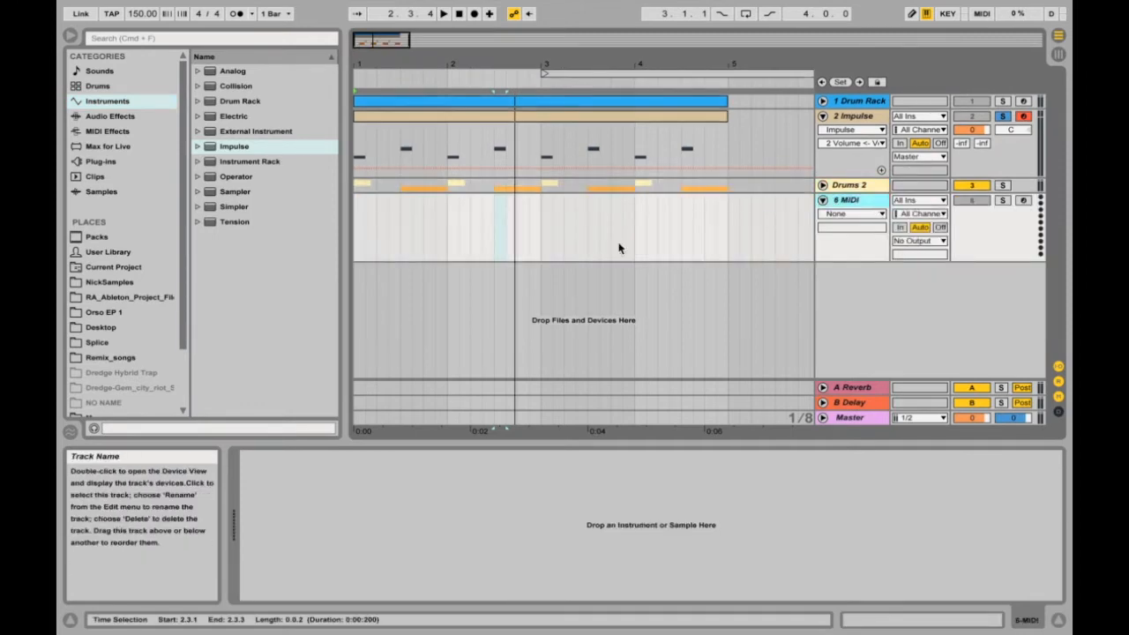
left_click_drag(227, 148, 862, 202)
left_click(871, 201)
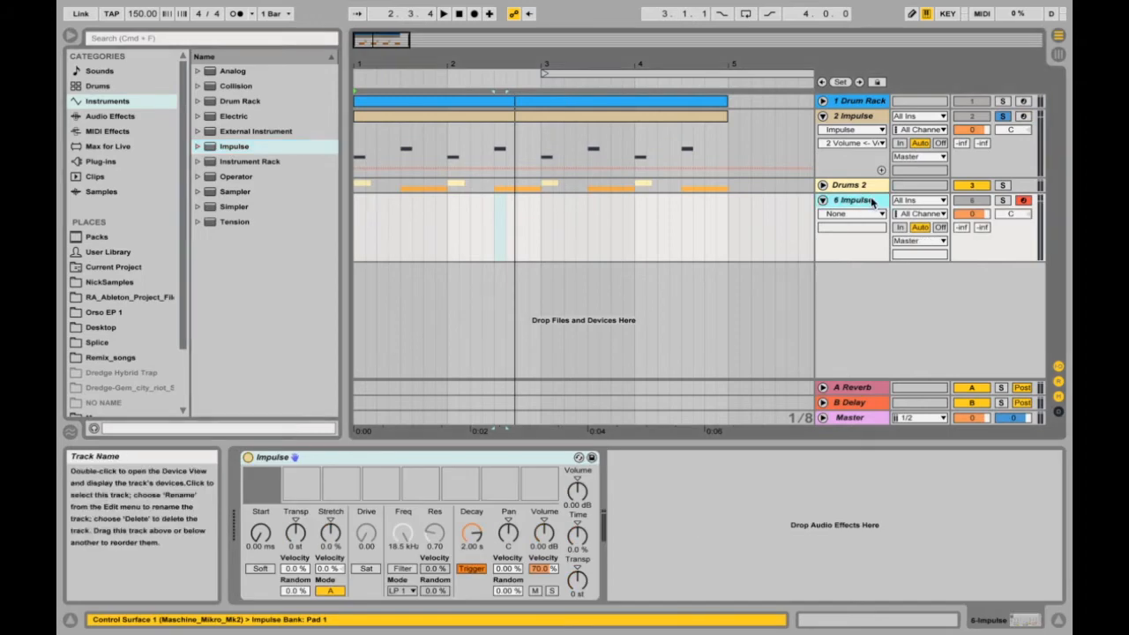
key("Delete")
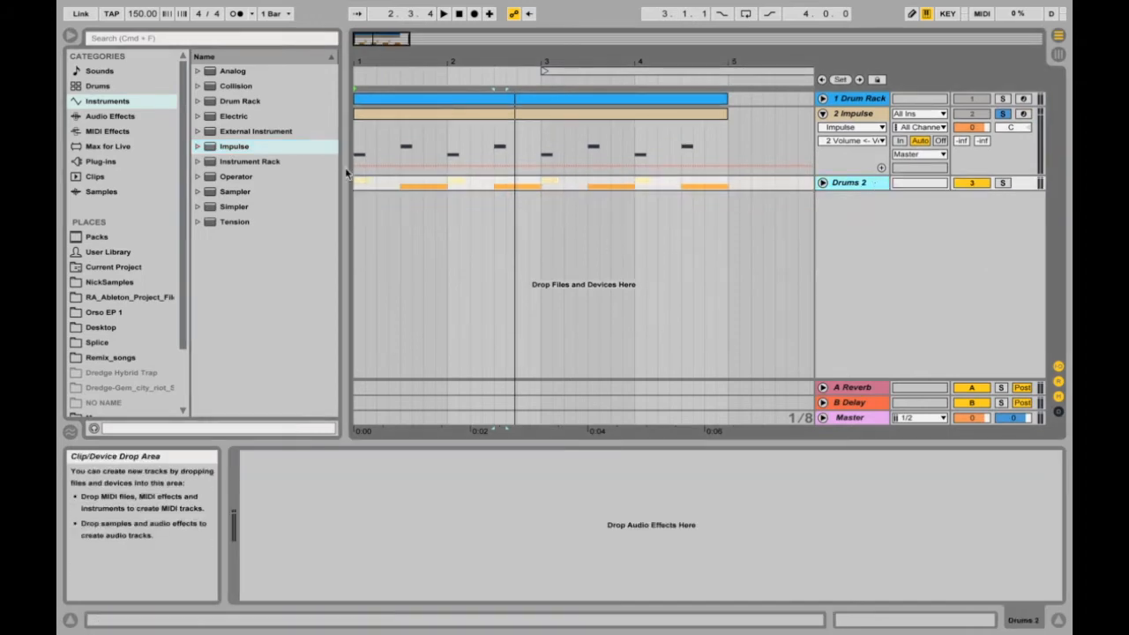
Play the soloed Impulse track's pattern and audition the snare slot.
left_click(851, 116)
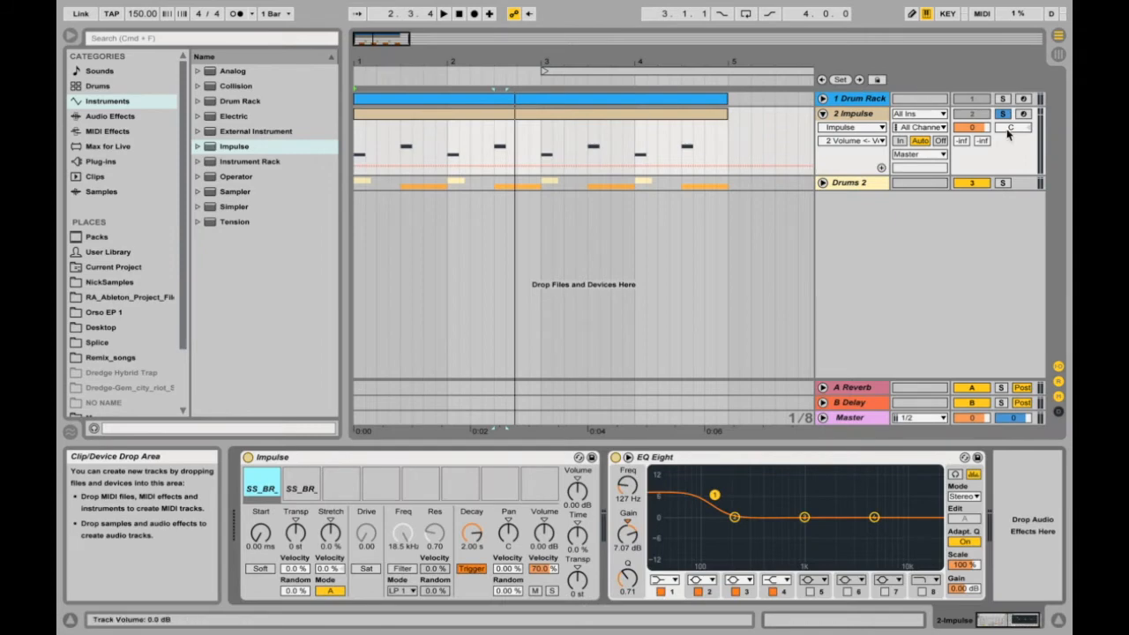
key("space")
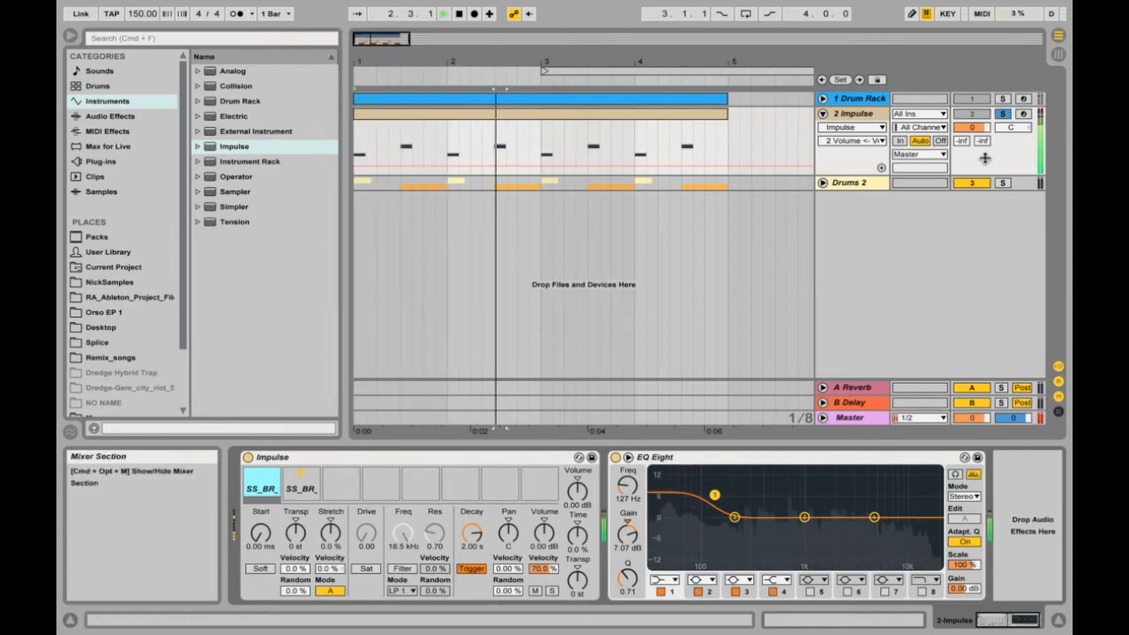
key("space")
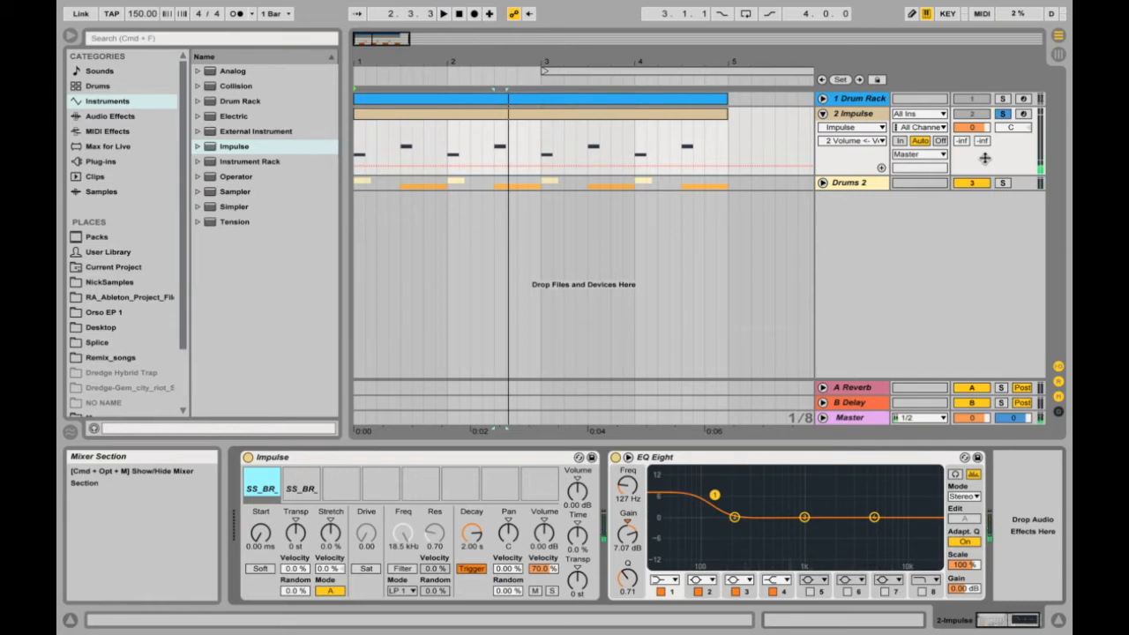
left_click(670, 140)
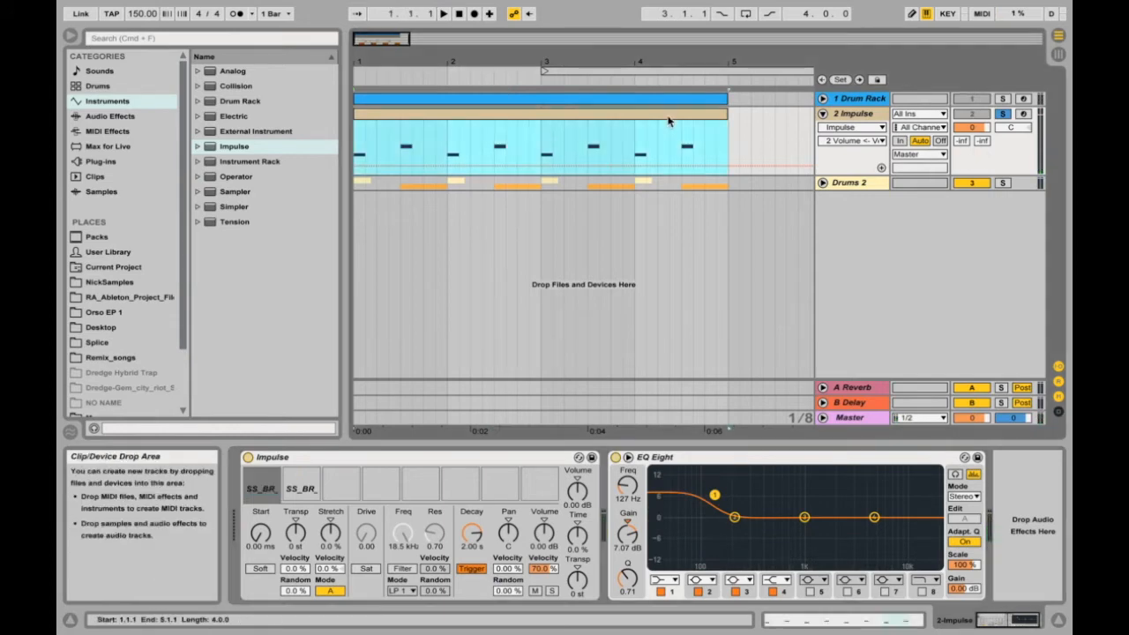
left_click(299, 477)
scroll(734, 517, "right", 1)
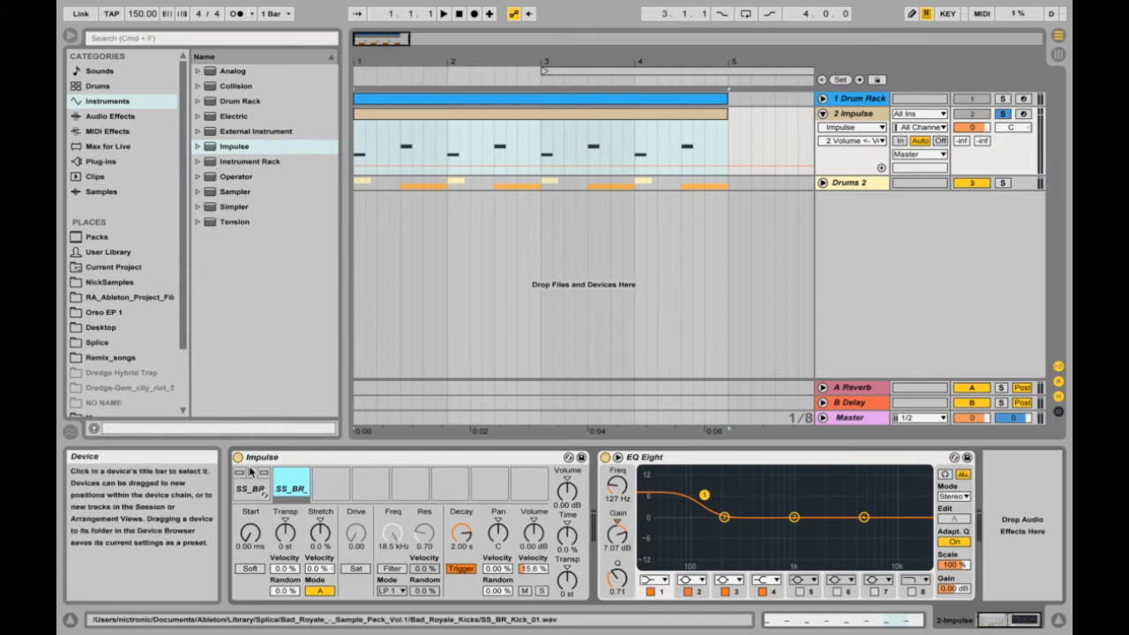
Add a Flanger between Impulse and EQ Eight, and audition the kick and snare slots through it.
left_click(110, 116)
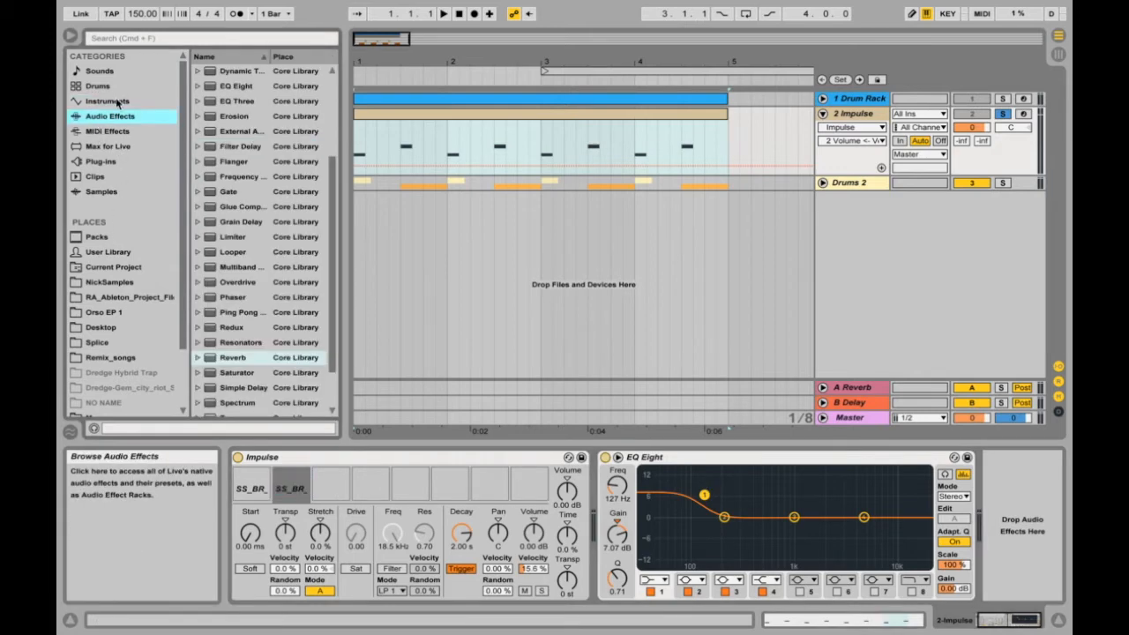
left_click(114, 104)
left_click(120, 120)
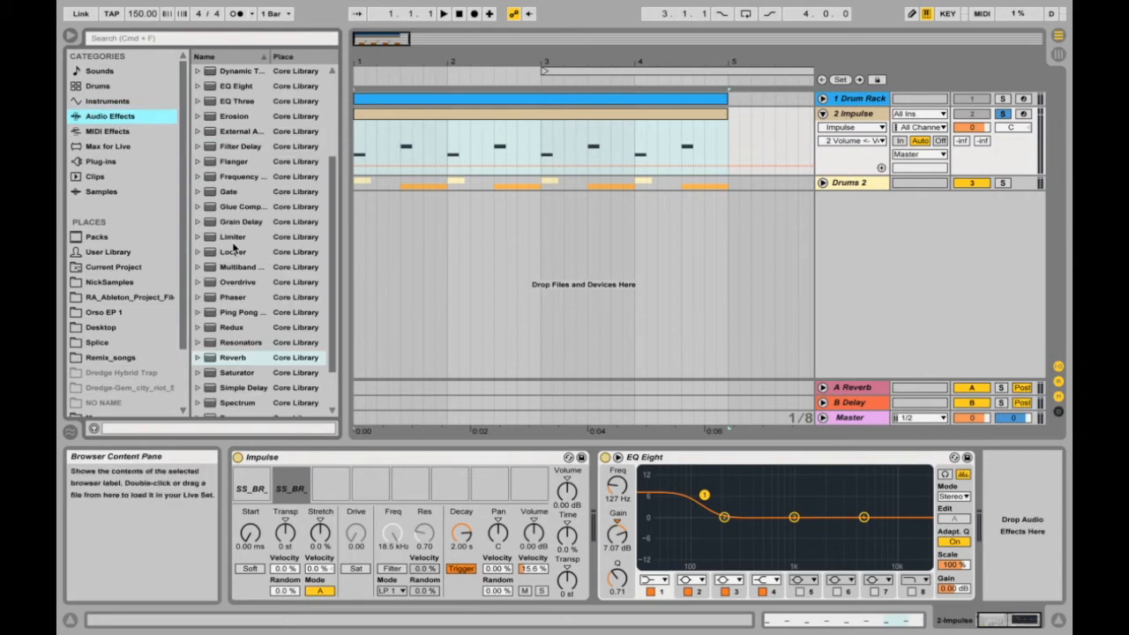
left_click_drag(235, 165, 599, 495)
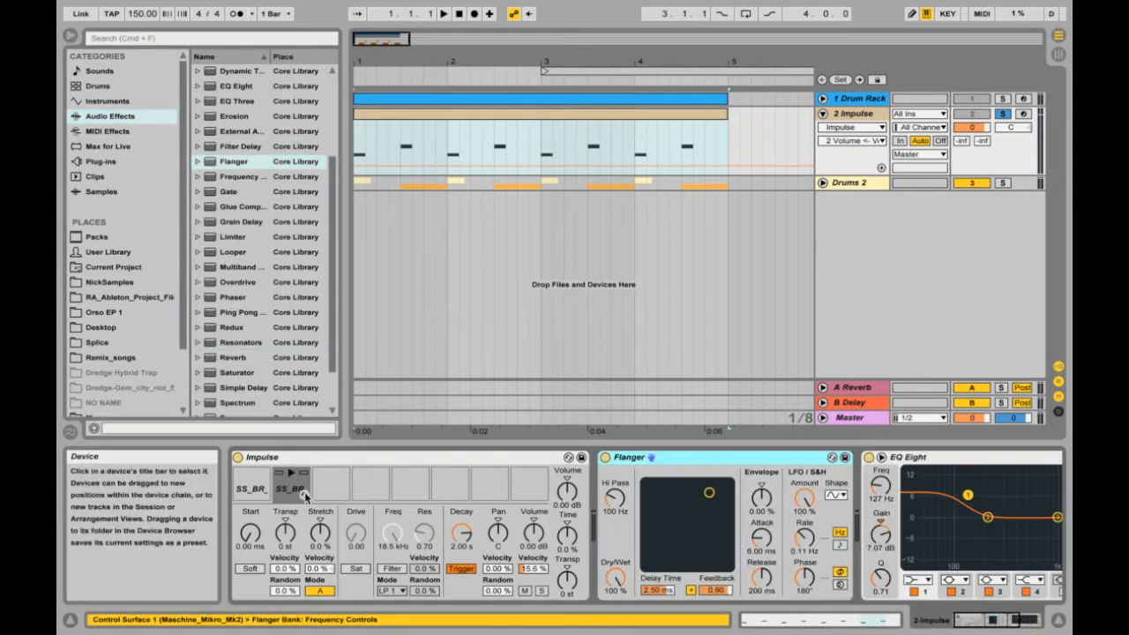
left_click(249, 473)
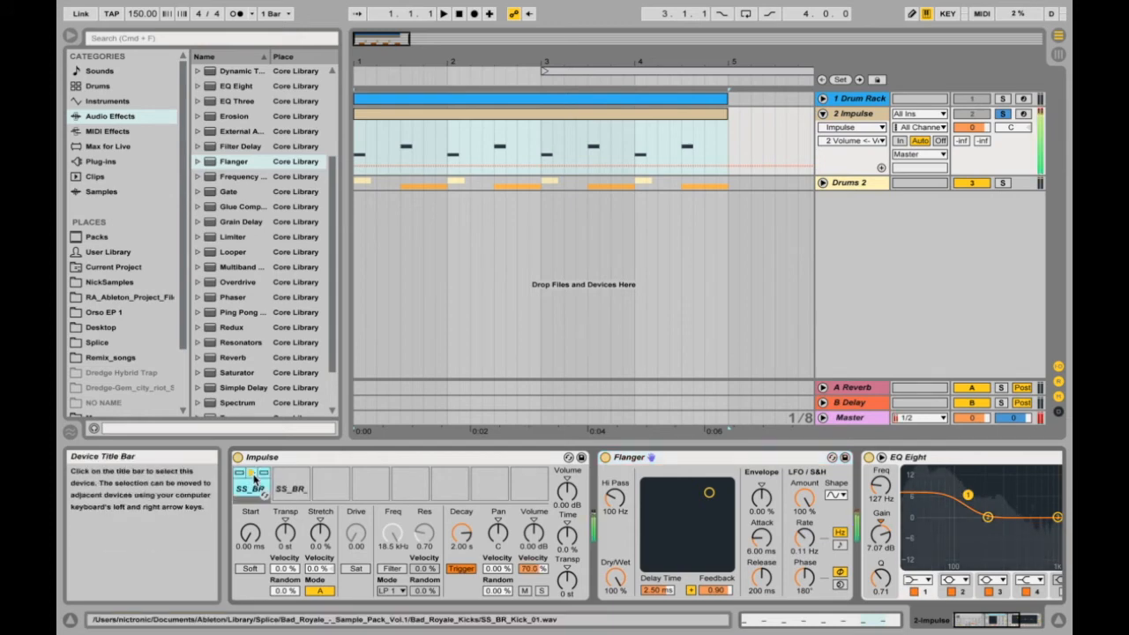
left_click(293, 473)
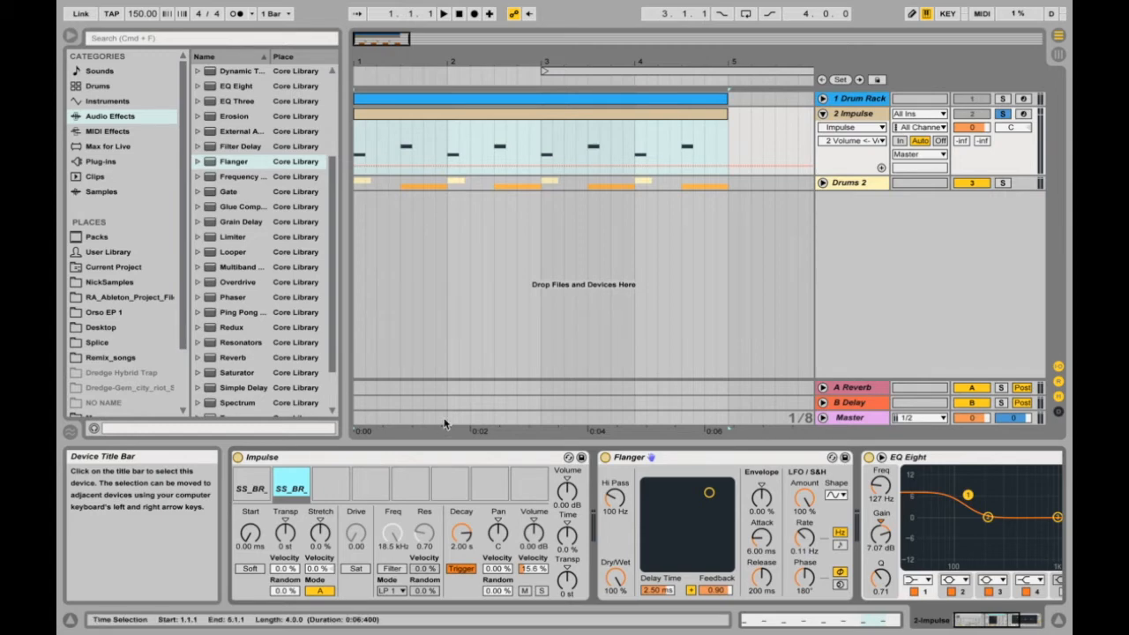
Fold the Impulse track, unfold the Drums 2 group, and compare the effects on its Kick and Snare tracks.
left_click(822, 115)
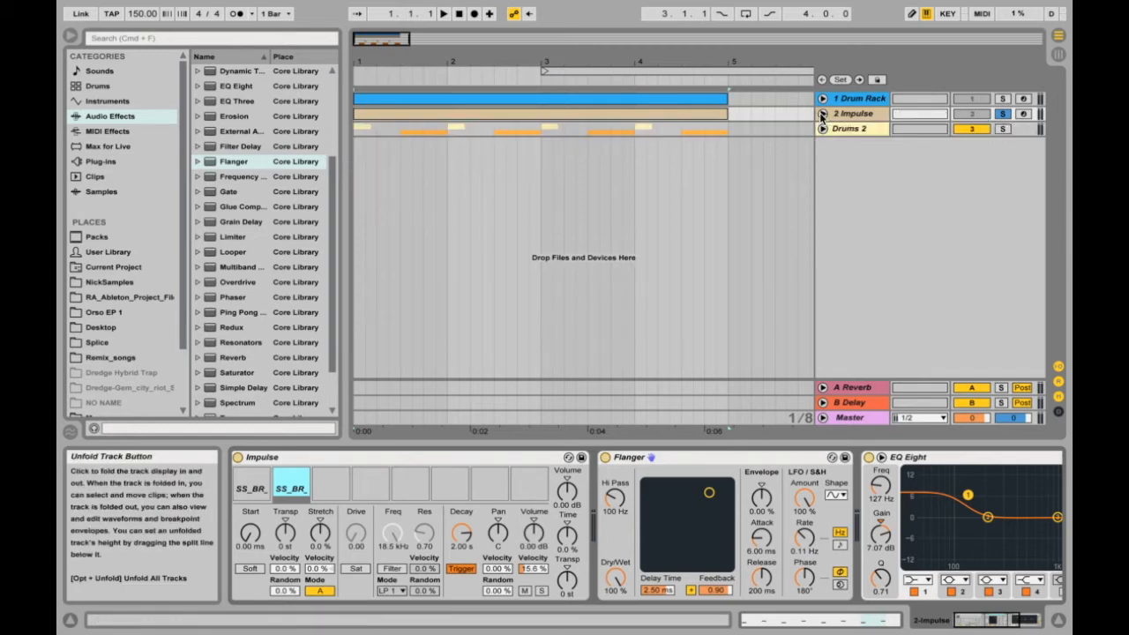
left_click(841, 130)
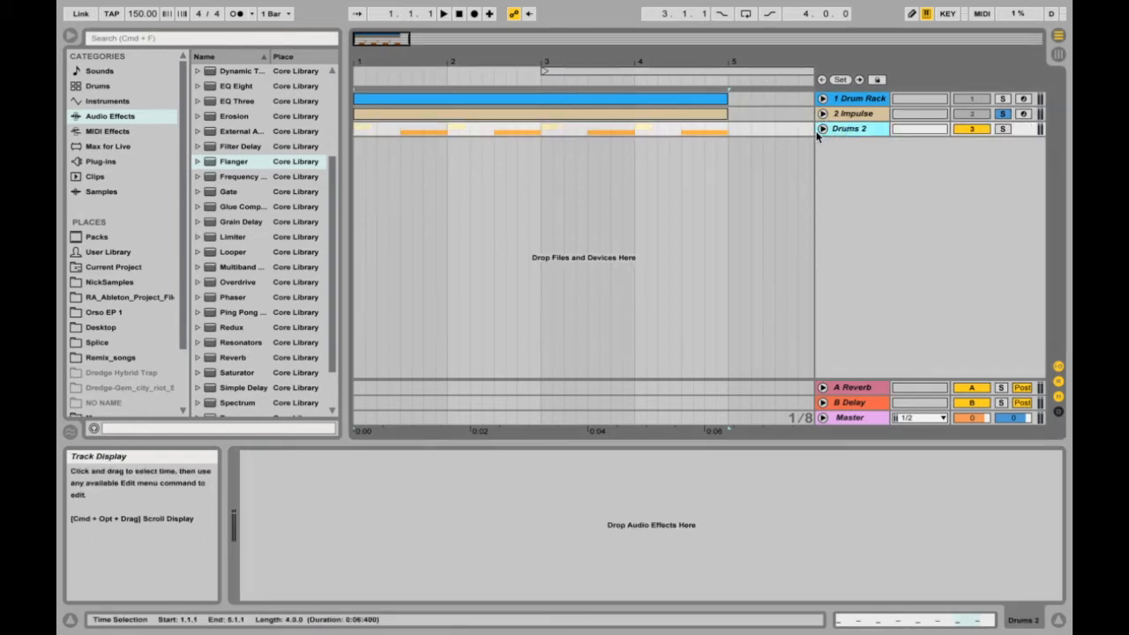
left_click(822, 130)
left_click(871, 156)
left_click(867, 227)
left_click(876, 164)
left_click(866, 227)
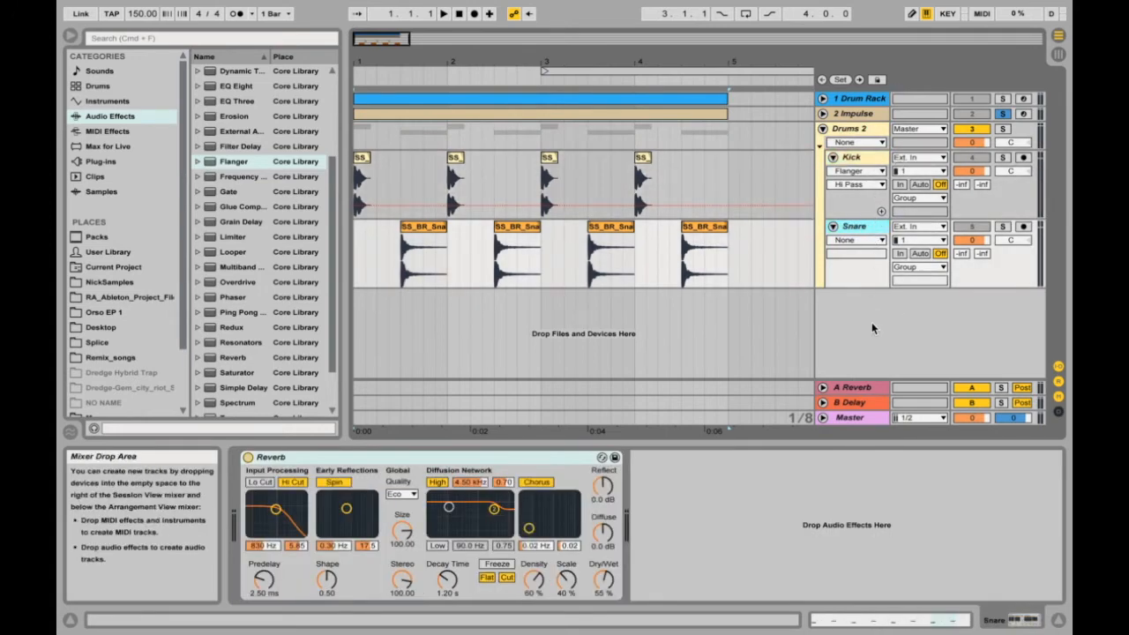
Insert two audio tracks below the Drums 2 group and group them together.
right_click(877, 334)
left_click(920, 340)
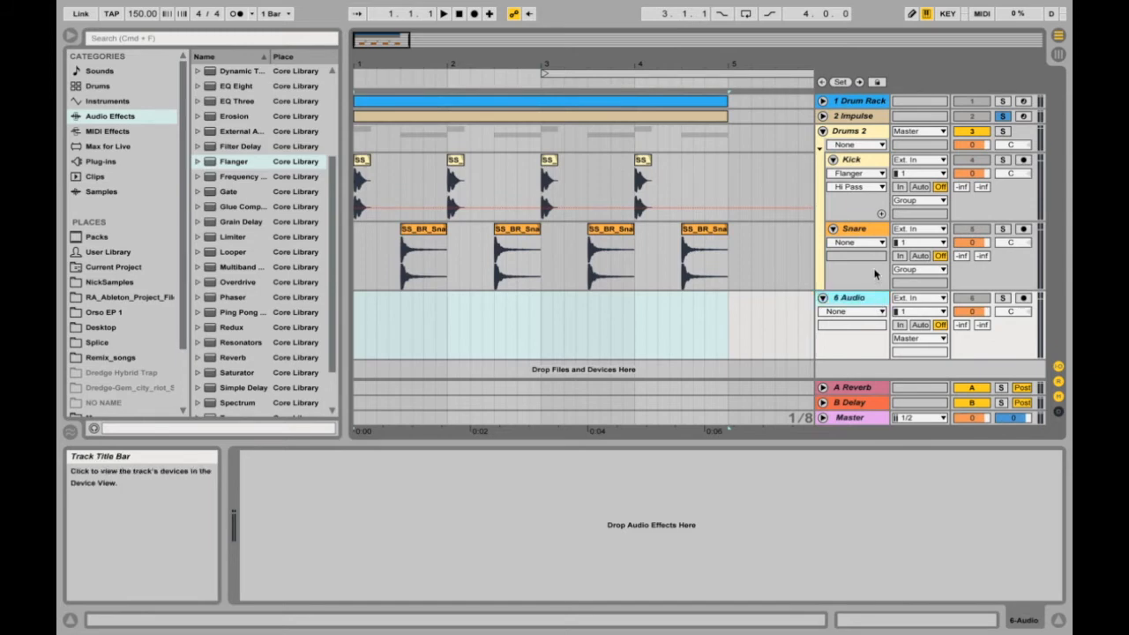
key("super+t")
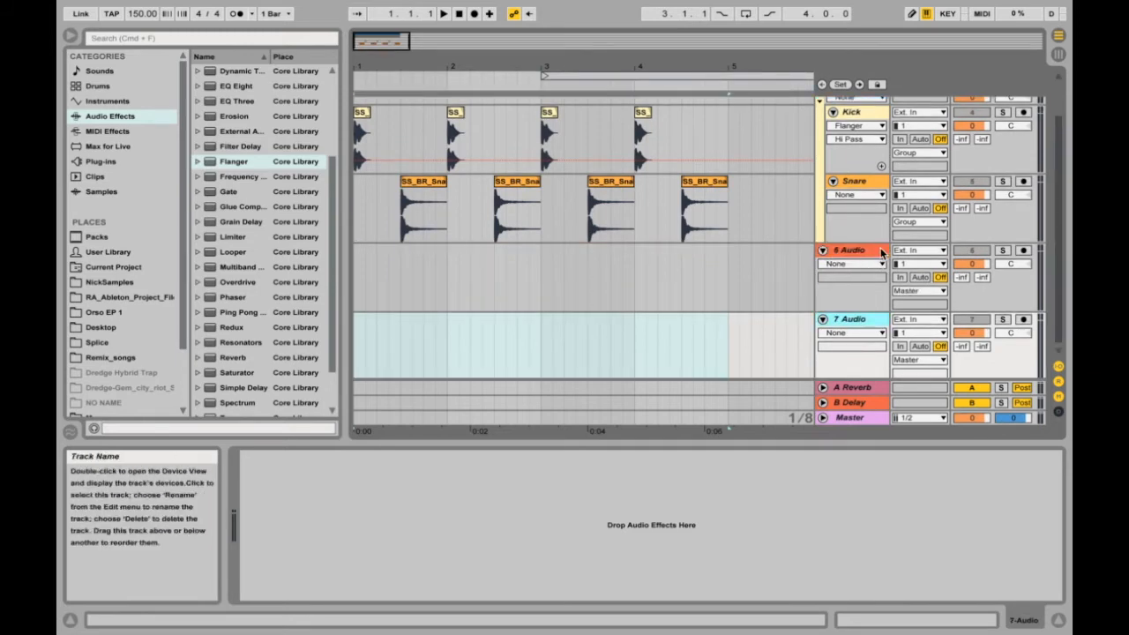
left_click(881, 252)
left_click(877, 327)
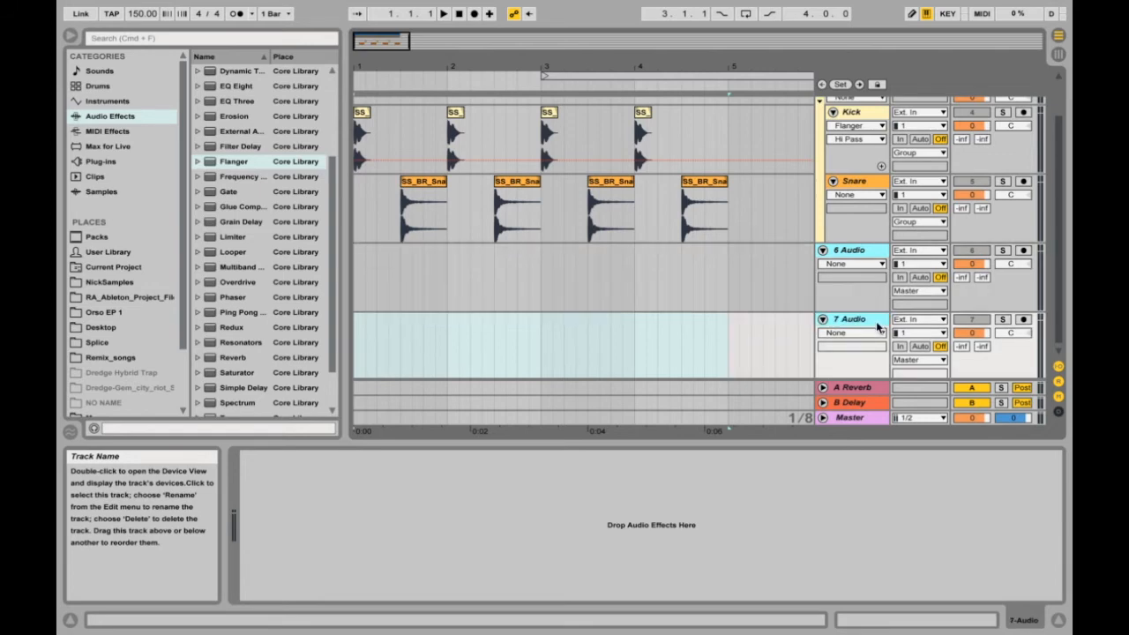
key("super+g")
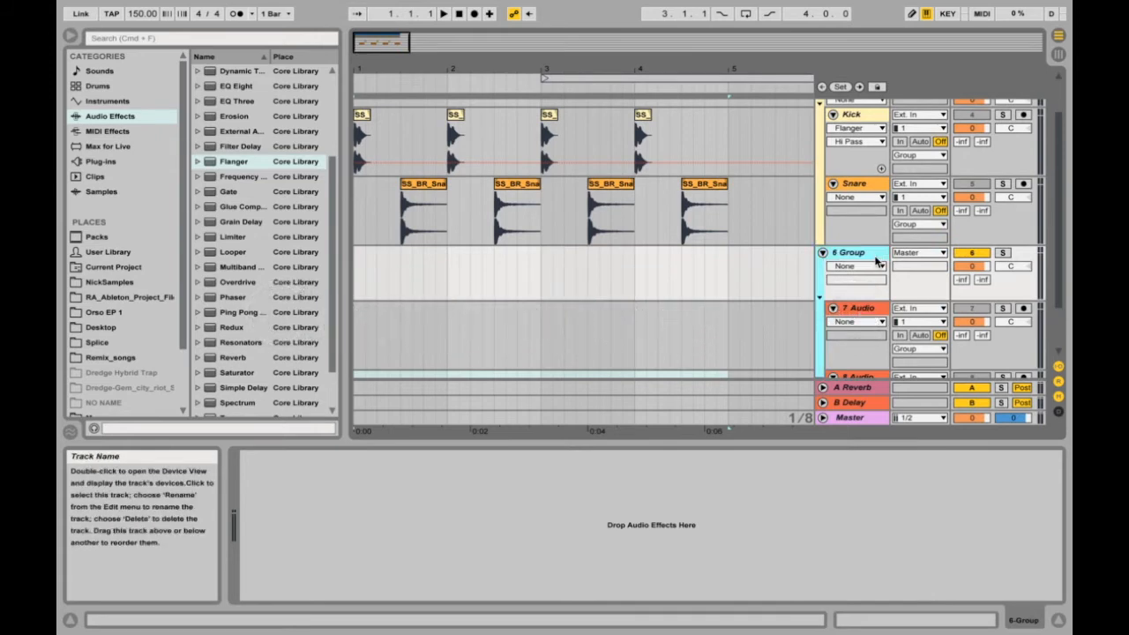
Name the new group Drums and its first track kick, and delete the whole group.
key("super+r")
type("Drums")
key("Return")
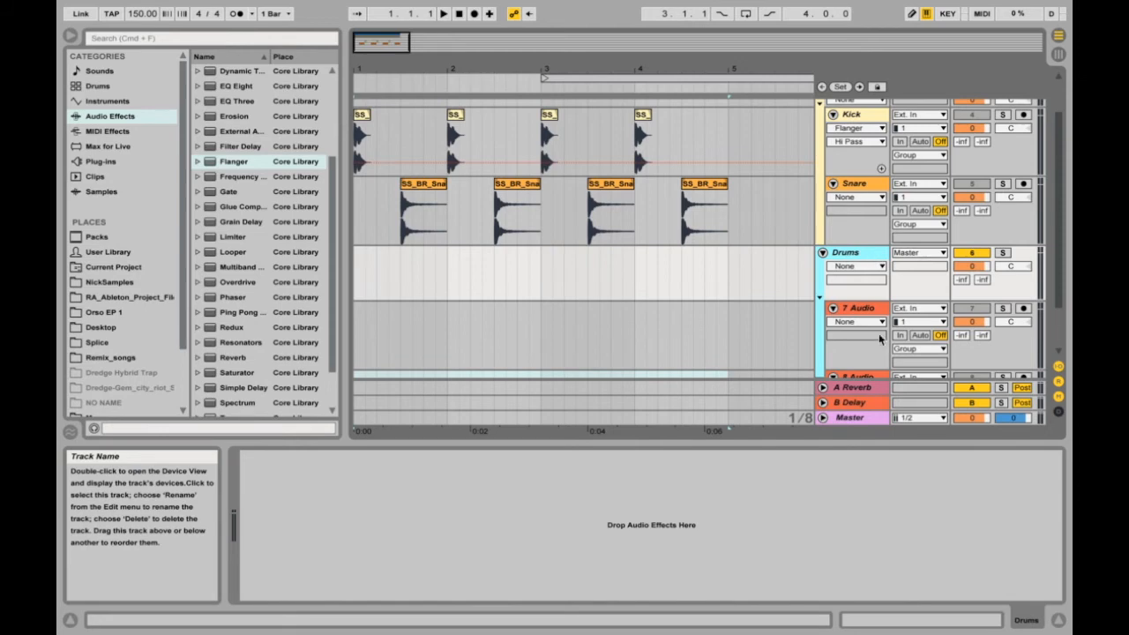
left_click(883, 307)
key("super+r")
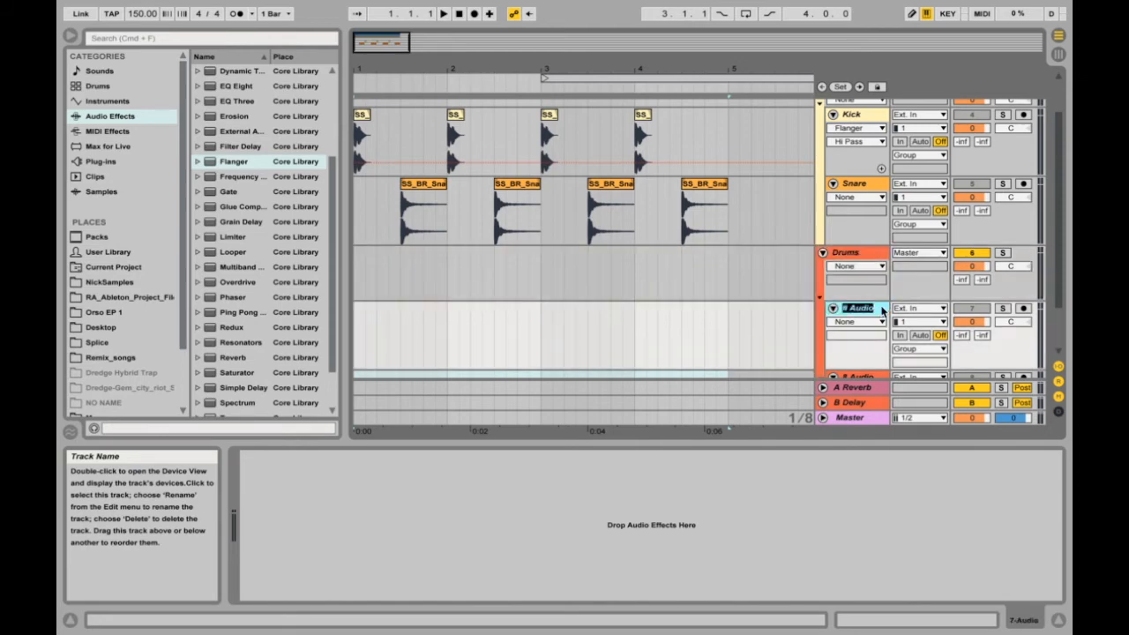
type("Kick")
key("Return")
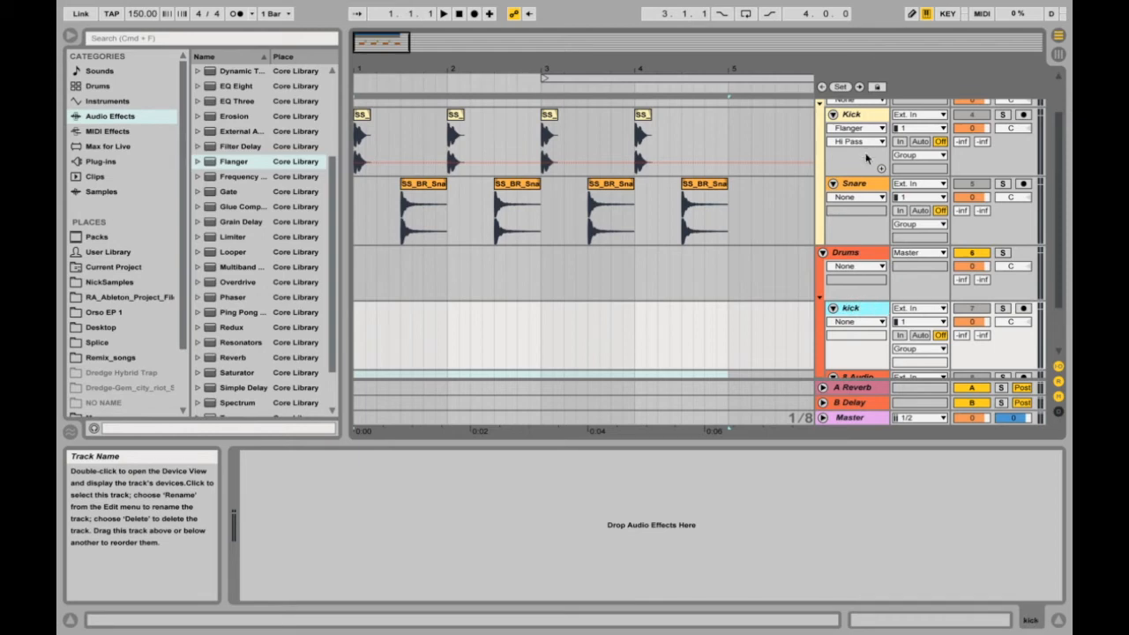
left_click(869, 258)
key("Delete")
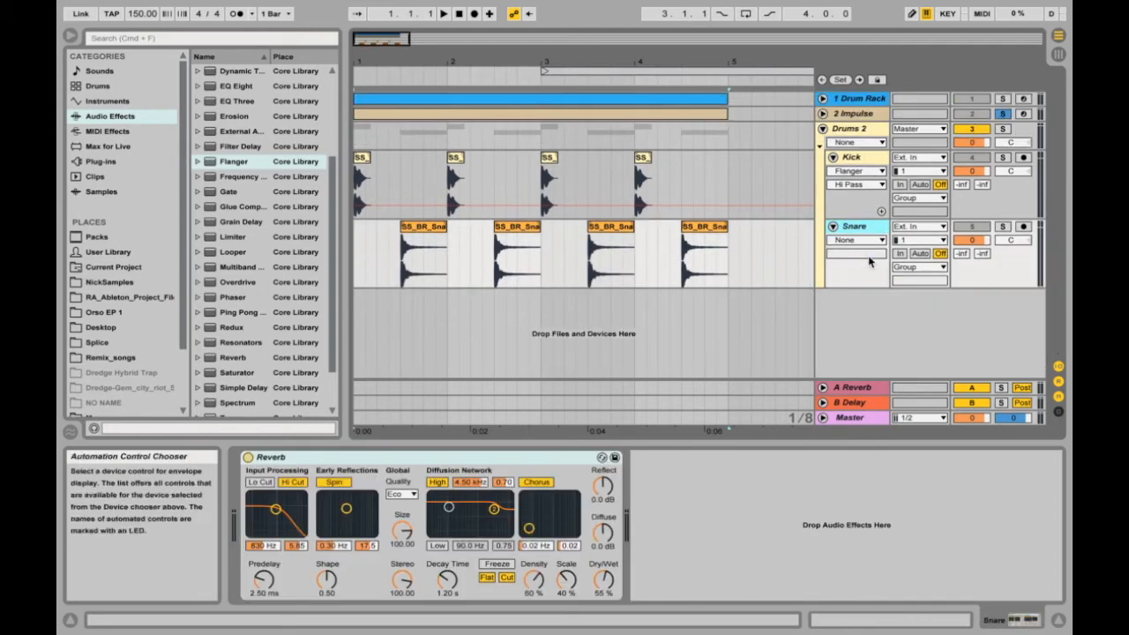
Solo the Drums 2 group and remove the Flanger from Kick and the Reverb from Snare.
left_click(1002, 128)
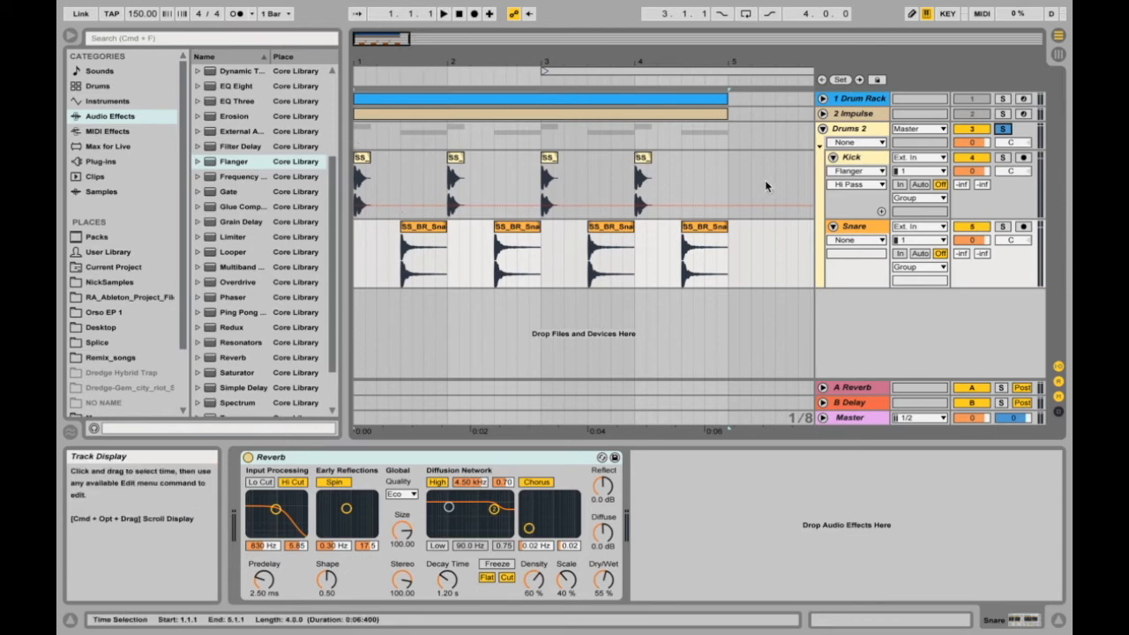
left_click(852, 162)
left_click(361, 461)
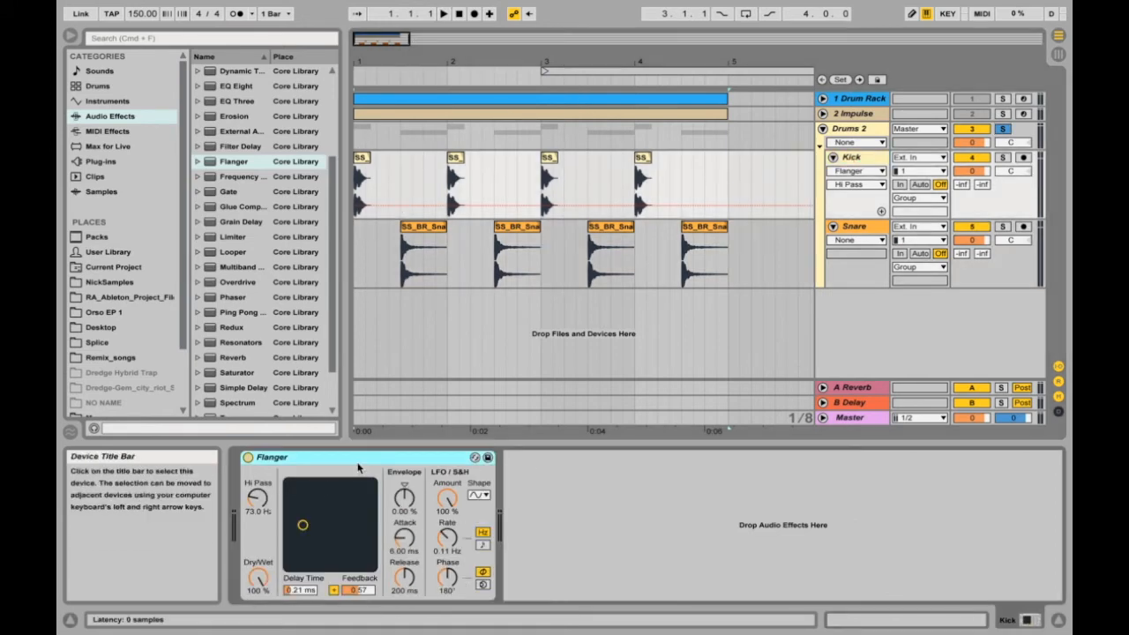
key("Delete")
left_click(852, 227)
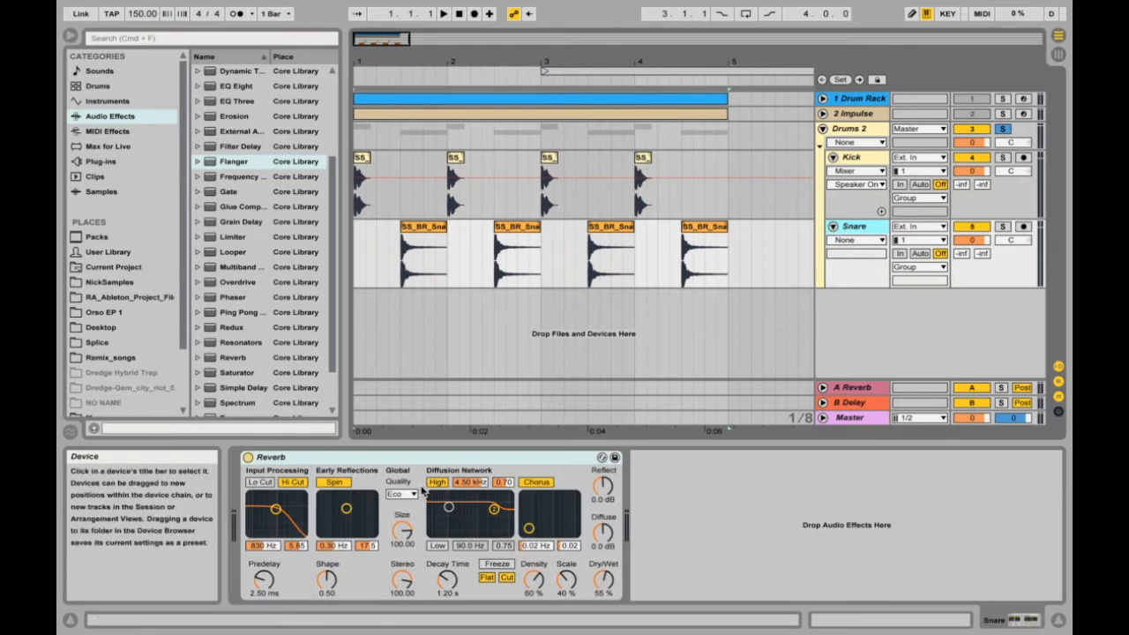
key("Delete")
Play the soloed Drums 2 pattern without effects and stop playback.
left_click(852, 159)
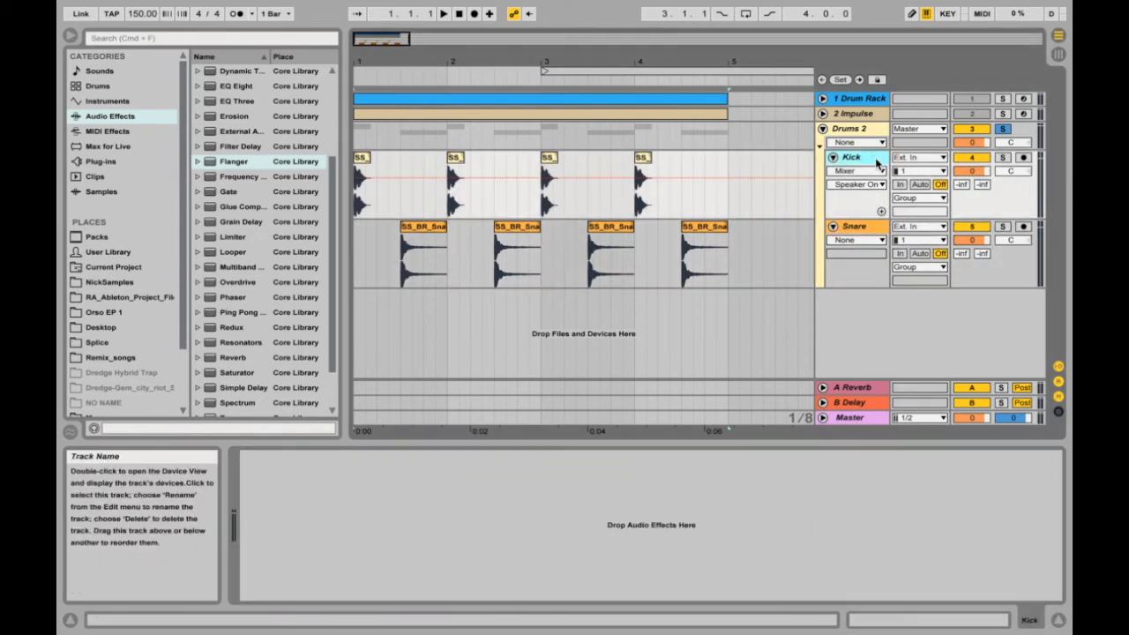
key("space")
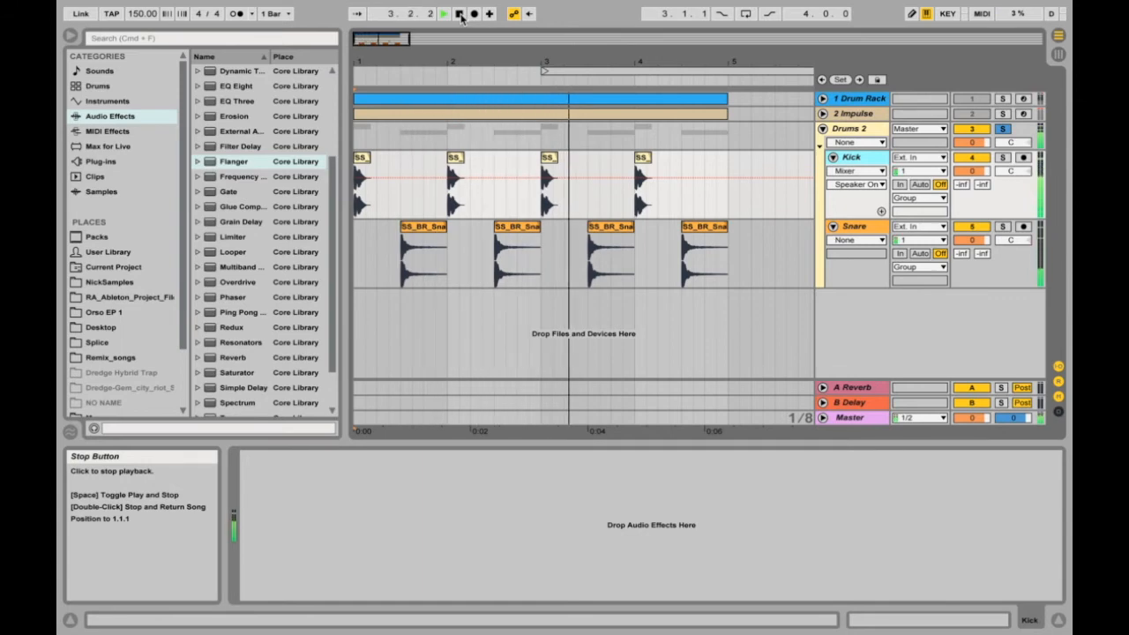
left_click(460, 15)
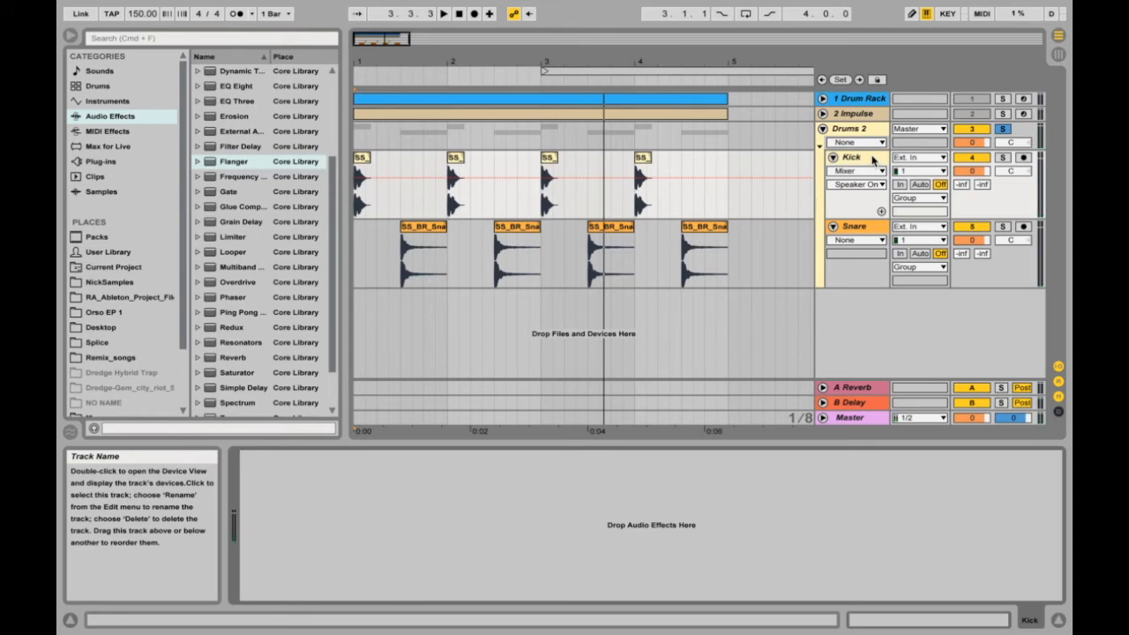
Load Overdrive onto the Kick track and Flanger onto the Snare track.
left_click(873, 158)
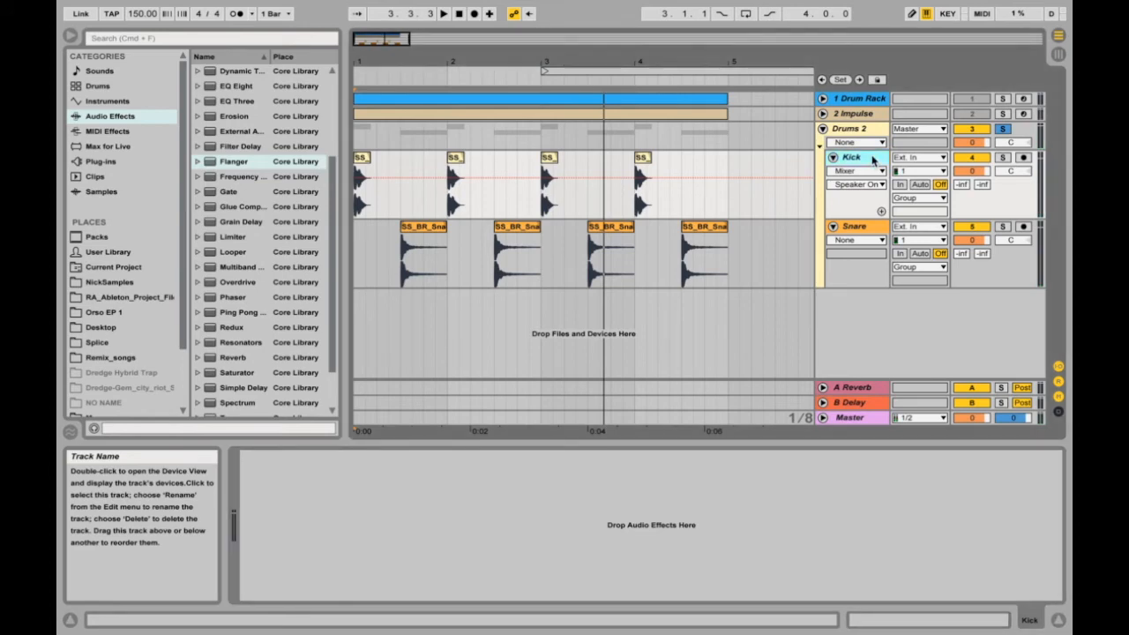
double_click(238, 281)
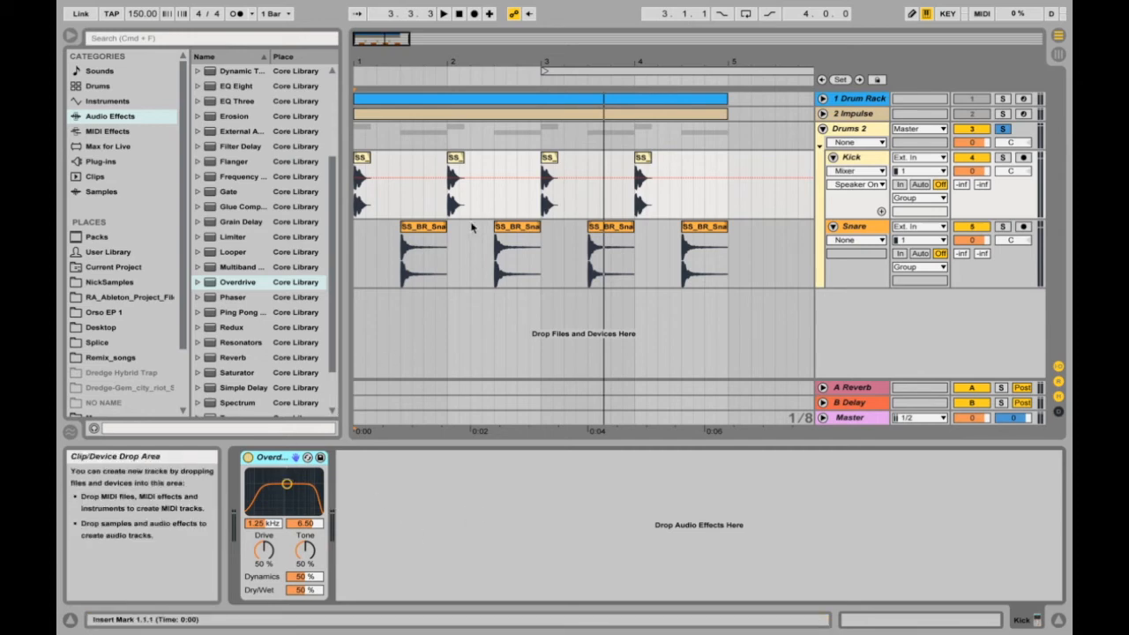
left_click(854, 227)
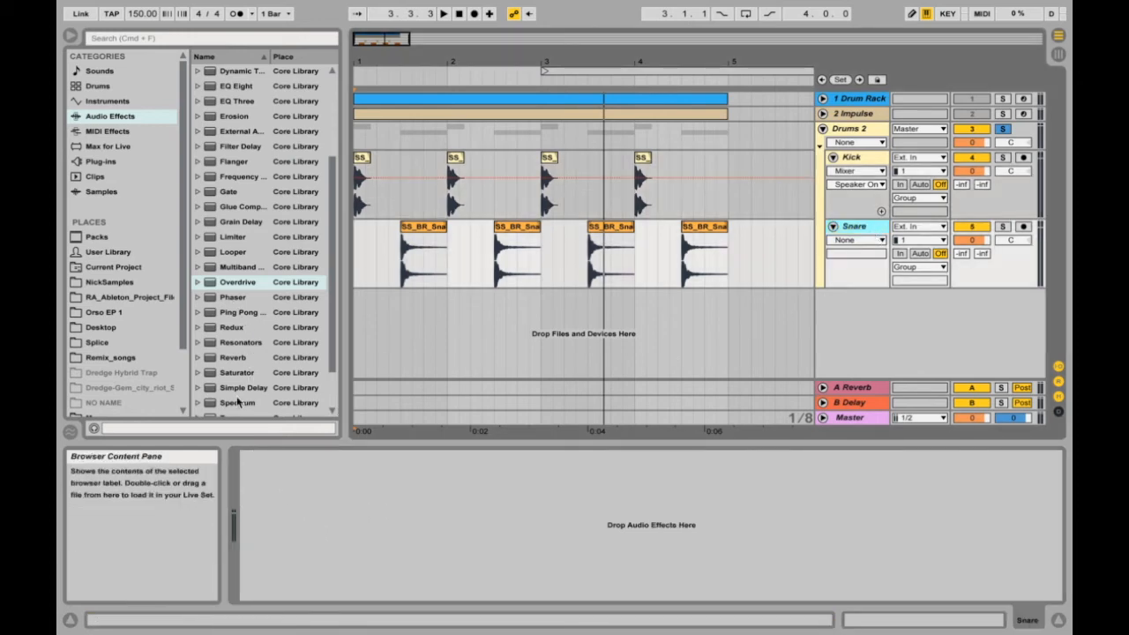
scroll(236, 402, "down", 3)
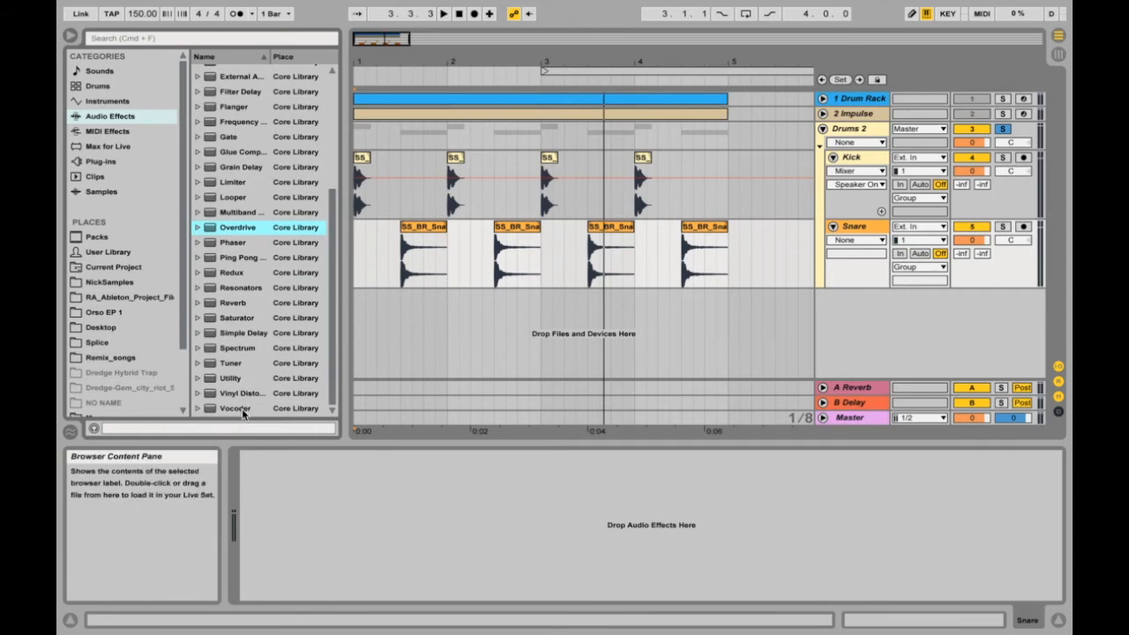
left_click_drag(234, 182, 377, 464)
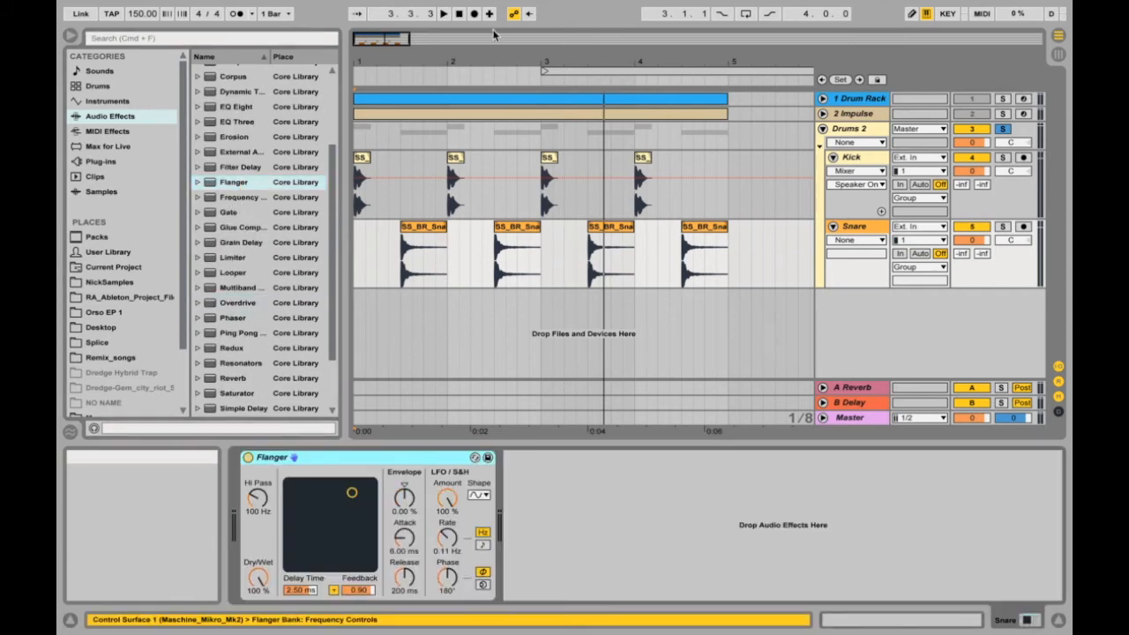
Play the Drums 2 pattern from the start through the new effects and show the Kick track's device.
left_click(460, 16)
key("space")
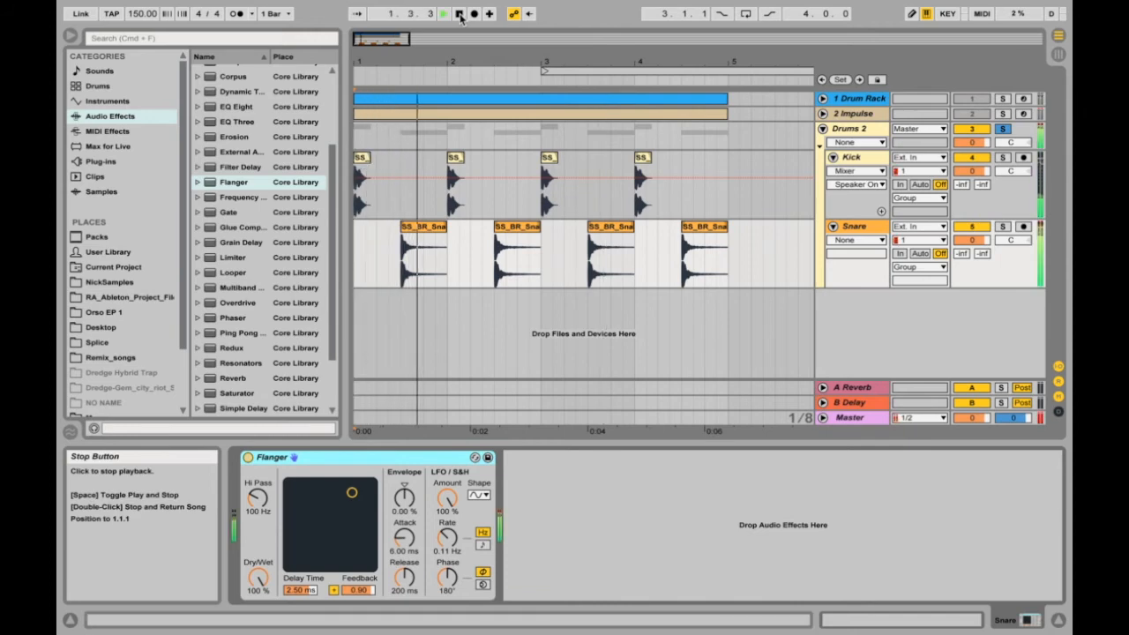
left_click(459, 15)
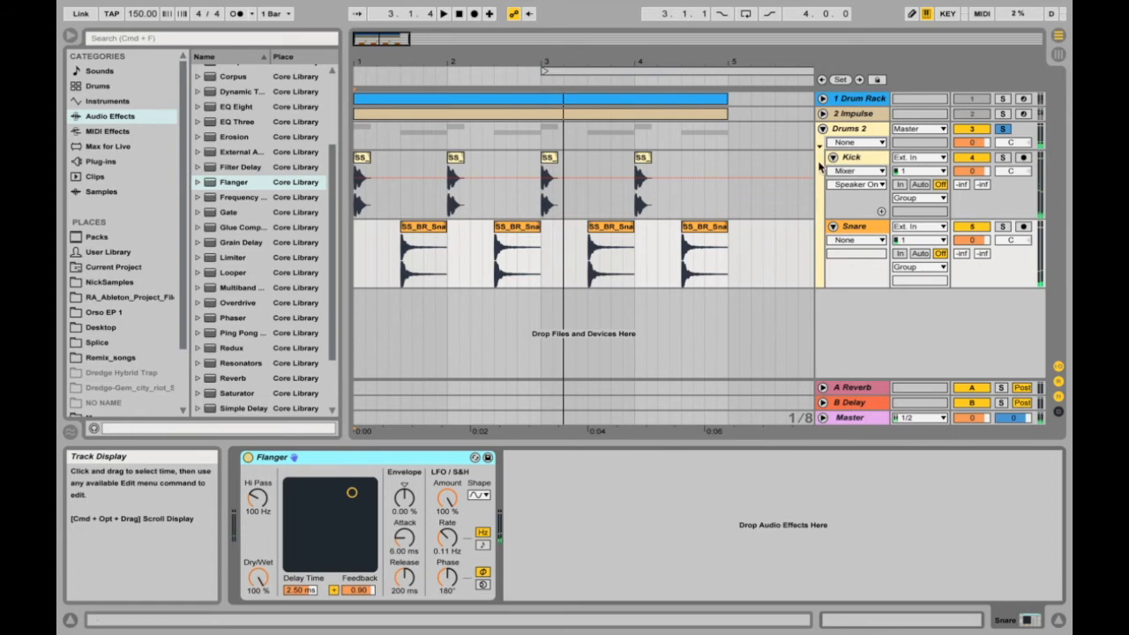
left_click(851, 157)
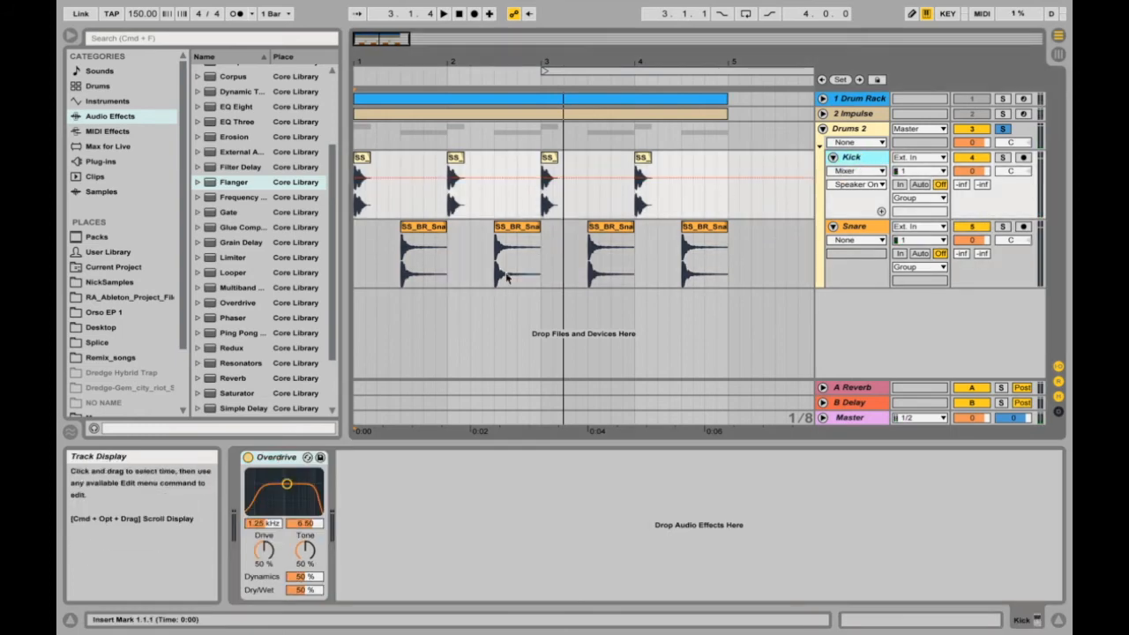
Delete the Kick and Snare clips between bars 3 and 5.
left_click_drag(547, 62, 544, 97)
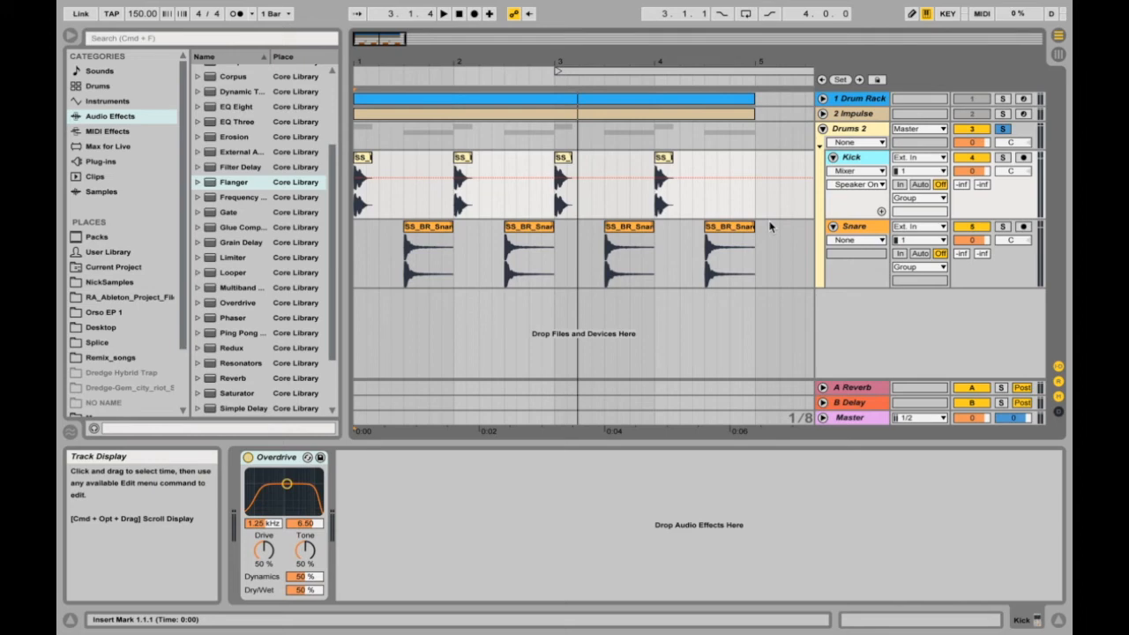
left_click(731, 228)
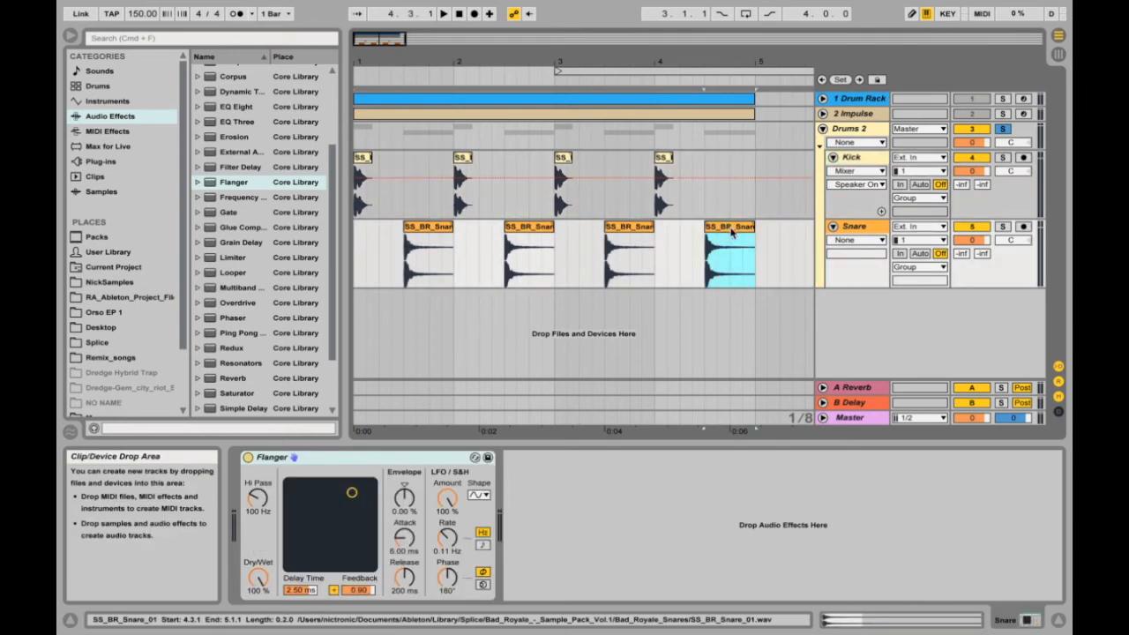
left_click(569, 158, "shift")
key("Delete")
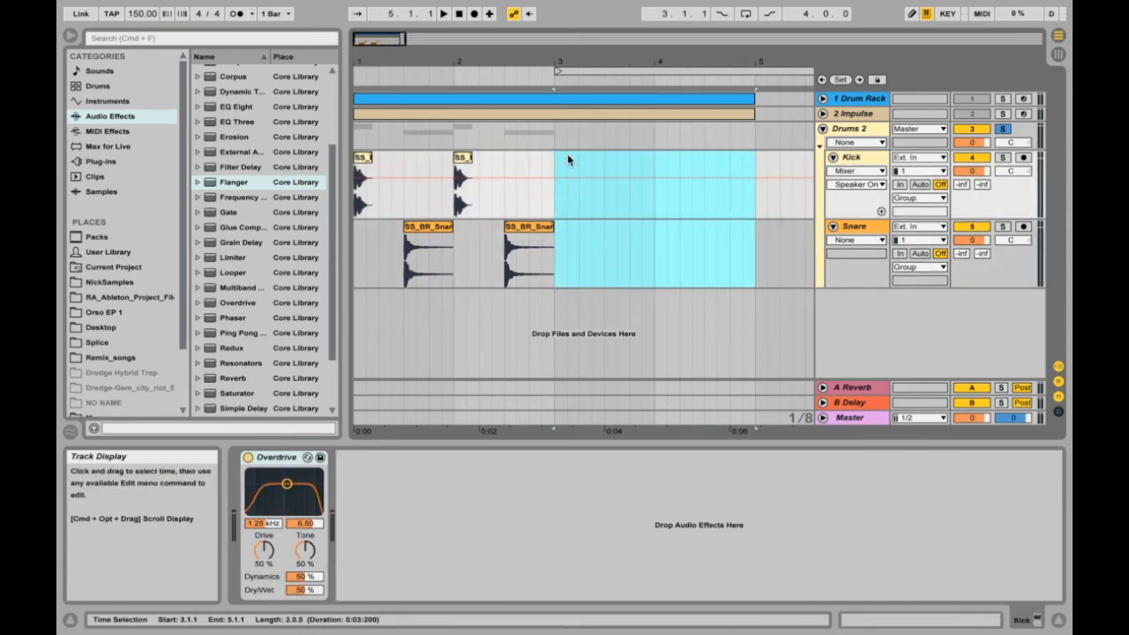
Duplicate the bar 2 Kick clip, move the copy to the start of bar 3, and duplicate it twice more in succession.
left_click(465, 159)
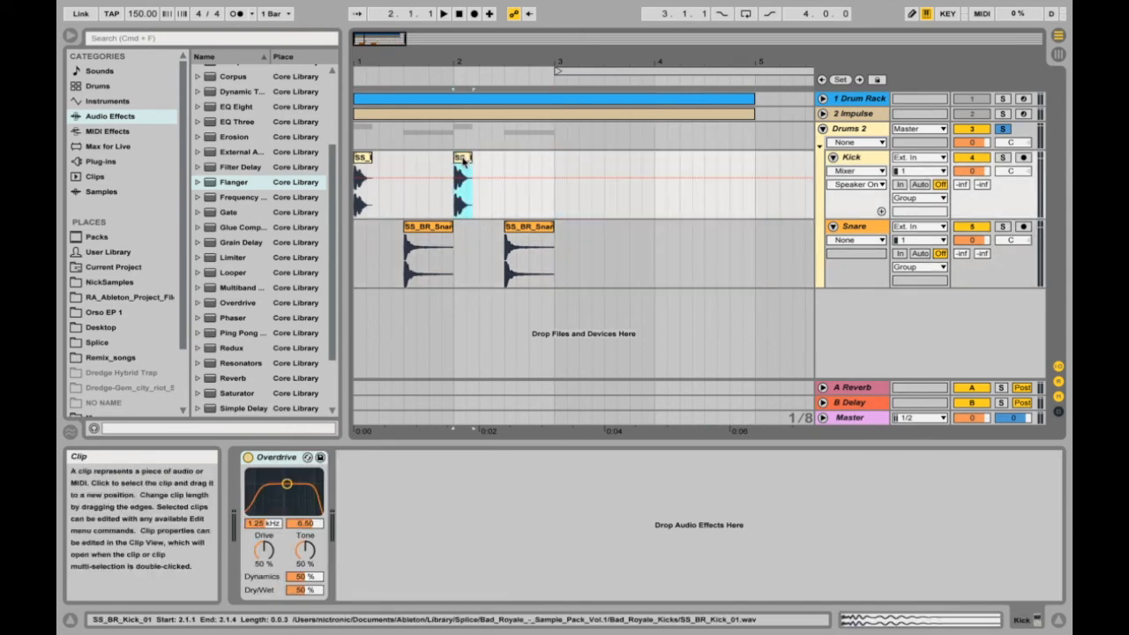
key("super+d")
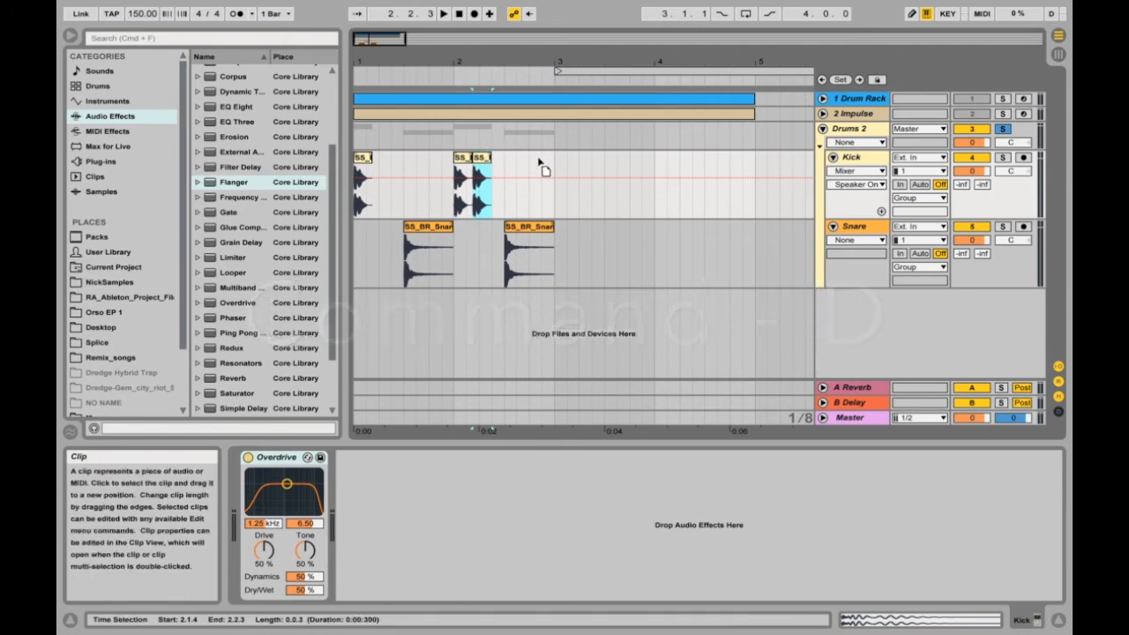
left_click_drag(483, 168, 564, 172)
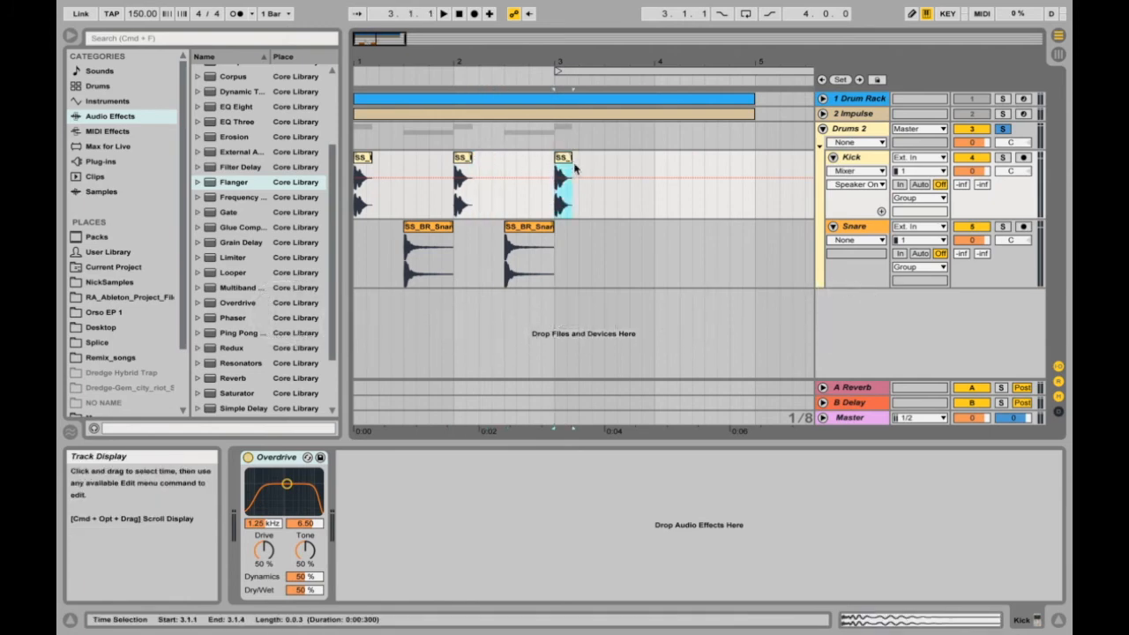
key("super+d")
key("super+d")
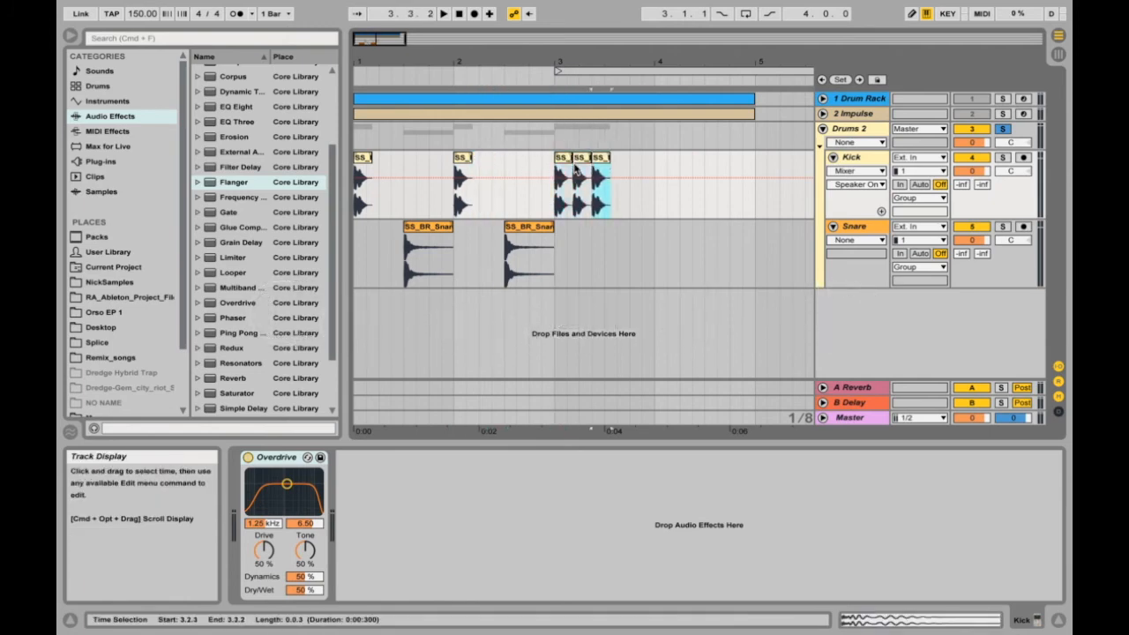
Place a copy of the bar 2 Snare clip at 3.3.1 and shorten the last Kick clip to end there.
left_click(526, 232)
key("super+d")
left_click_drag(577, 231, 629, 247)
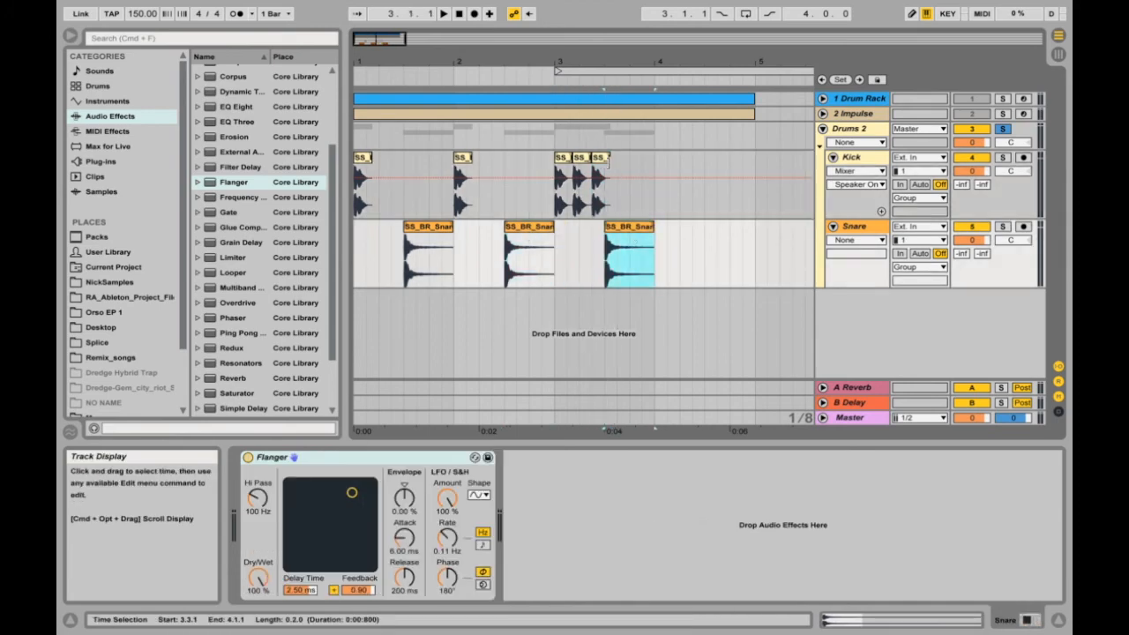
left_click(608, 160)
left_click(608, 161)
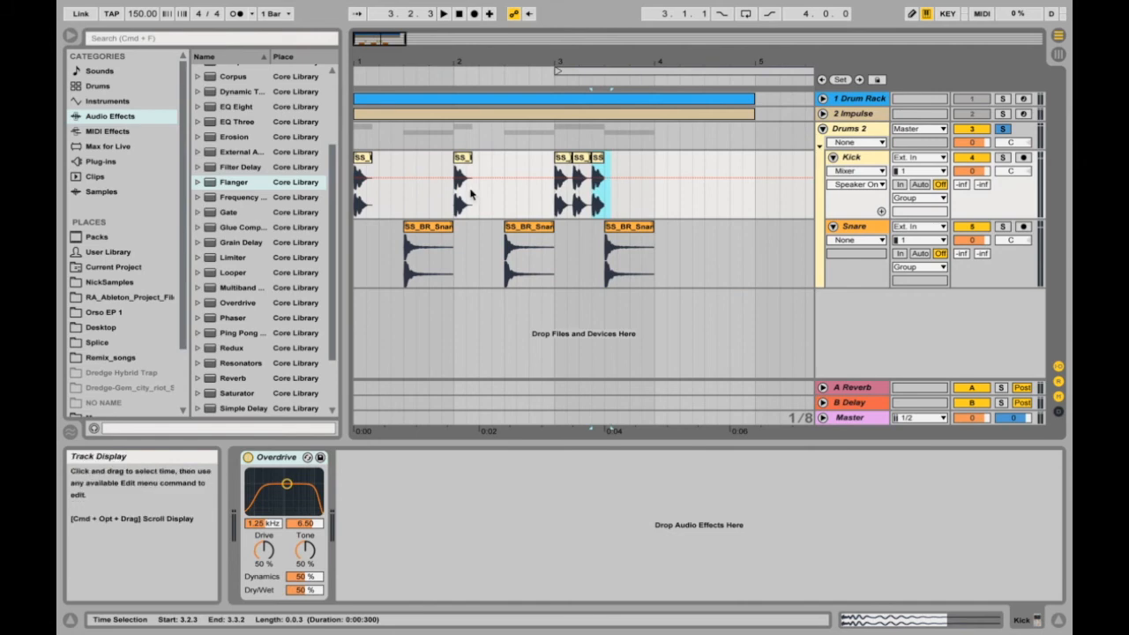
Play the edited pattern from 2.2.3, stop it, and fold the Drums 2 group.
left_click(495, 212)
key("space")
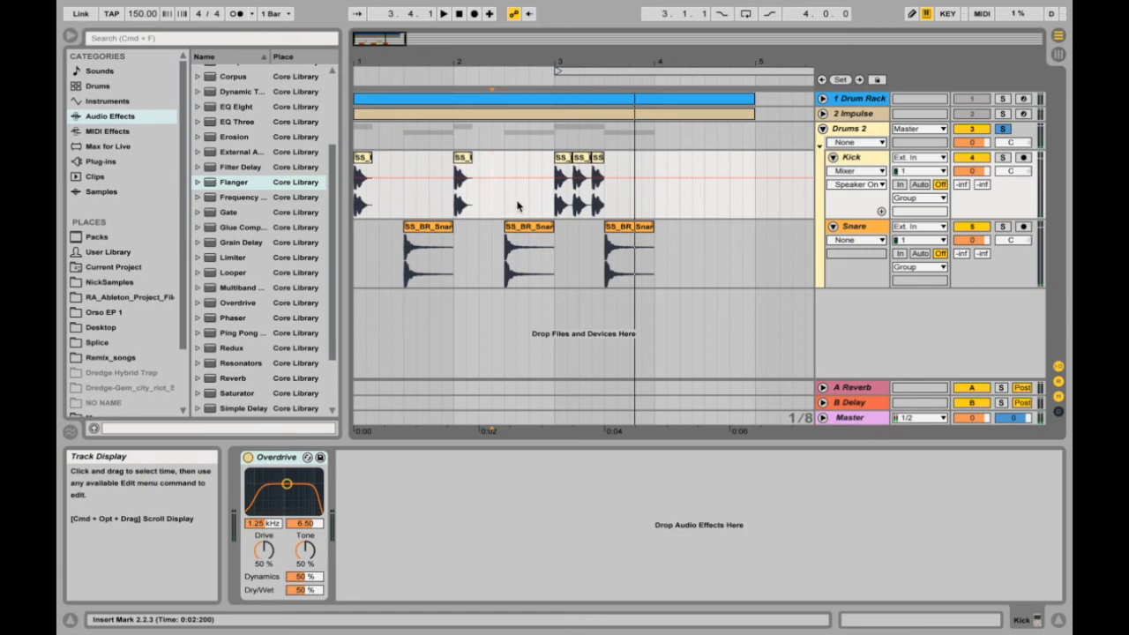
left_click(823, 129)
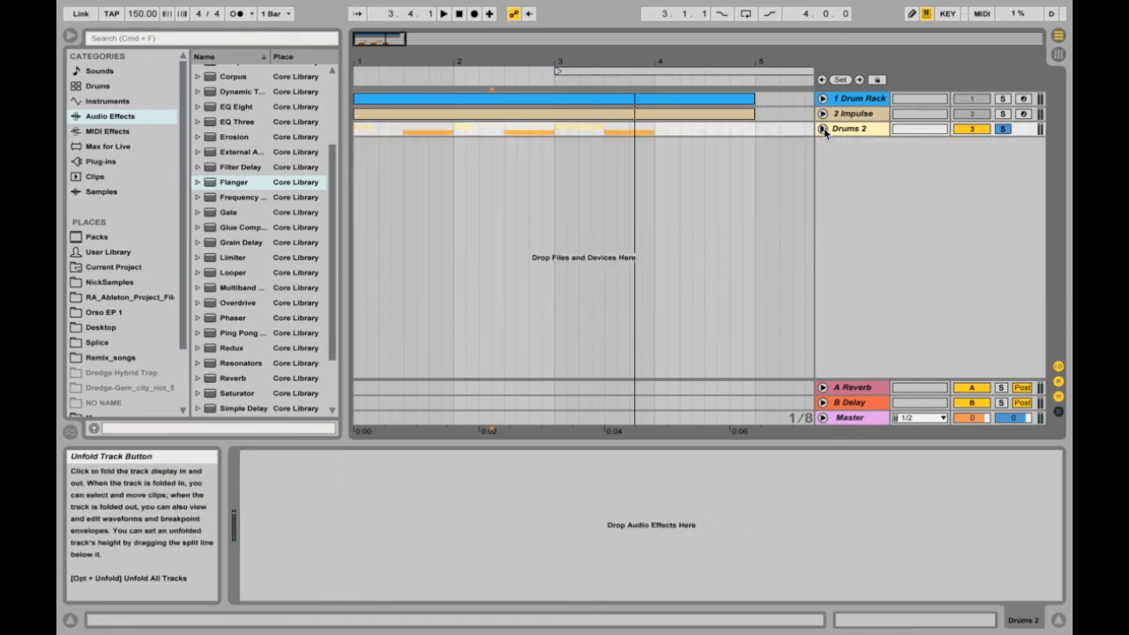